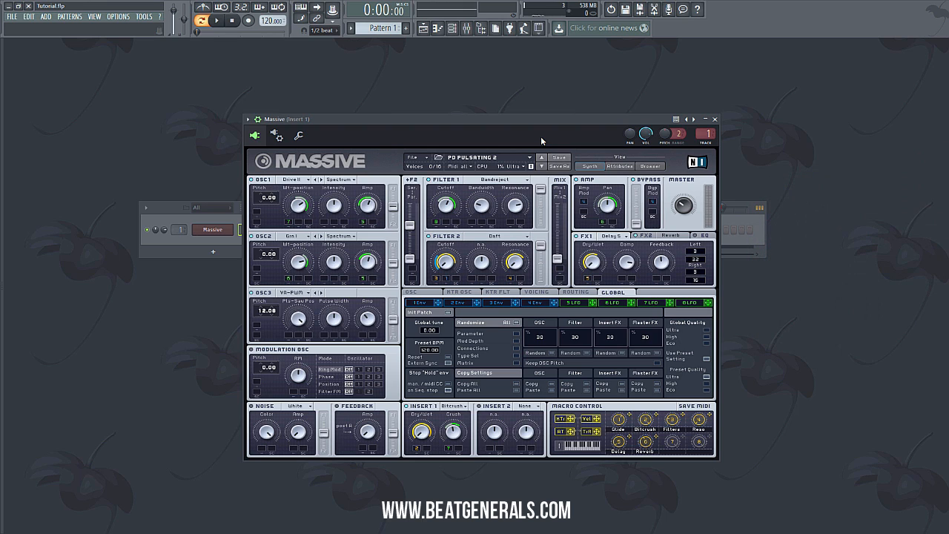
Record two chords on the Massive channel with metronome and wait for input on: C6, D#6, G6 in bar 1; G#5, C6, D#6 in bar 3.
{"action": "key", "text": "F6"}
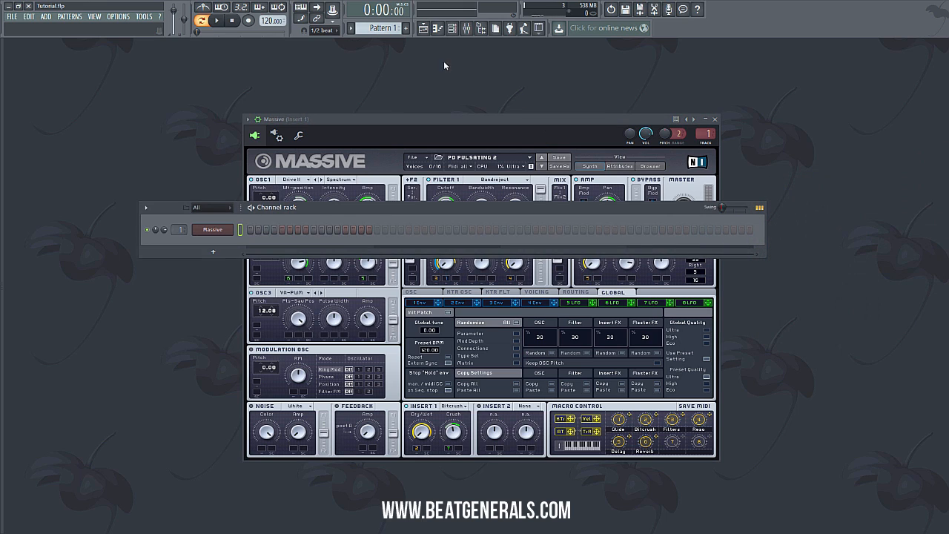
{"action": "left_click", "coordinate": [222, 8]}
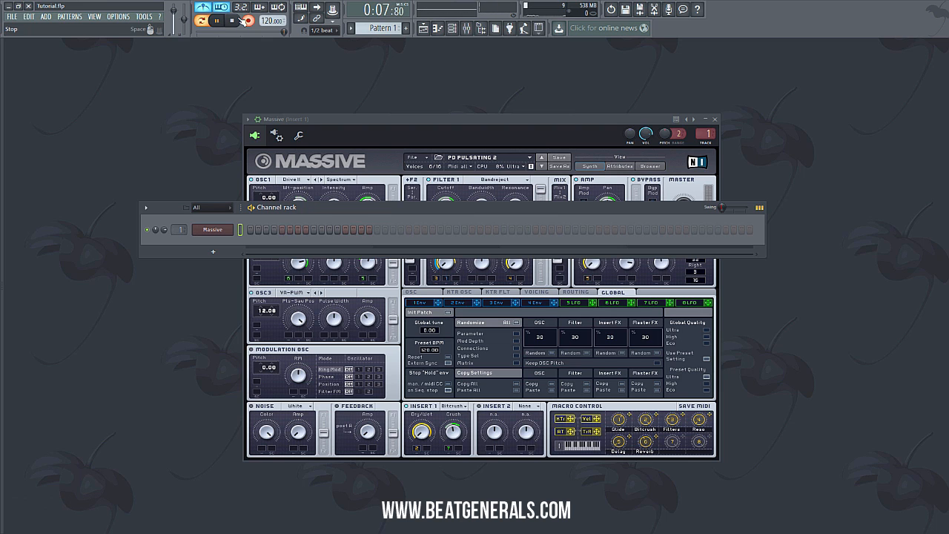
{"action": "left_click", "coordinate": [242, 20]}
Open the Massive notes in the piano roll and raise the velocity of both chords to 100%.
{"action": "left_click", "coordinate": [379, 228]}
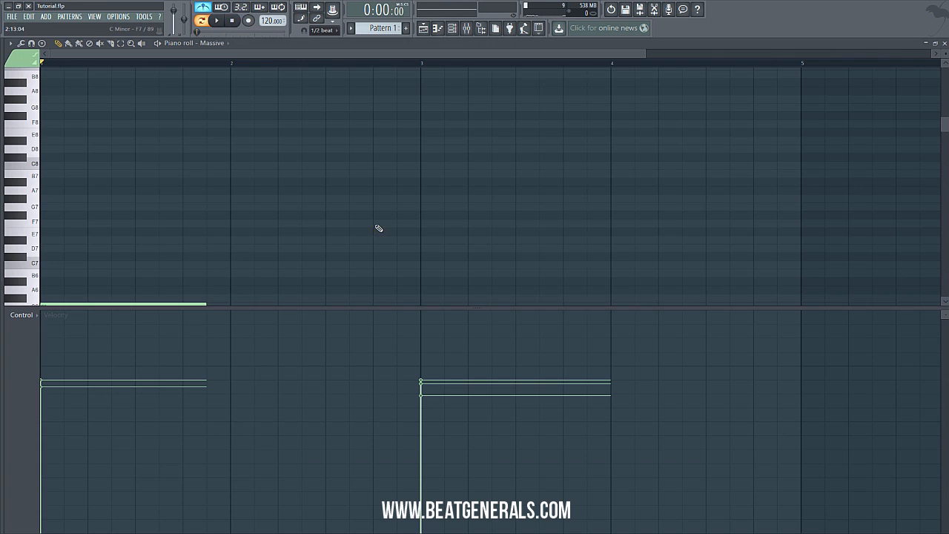
{"action": "scroll", "coordinate": [438, 166], "scroll_direction": "down", "scroll_amount": 5}
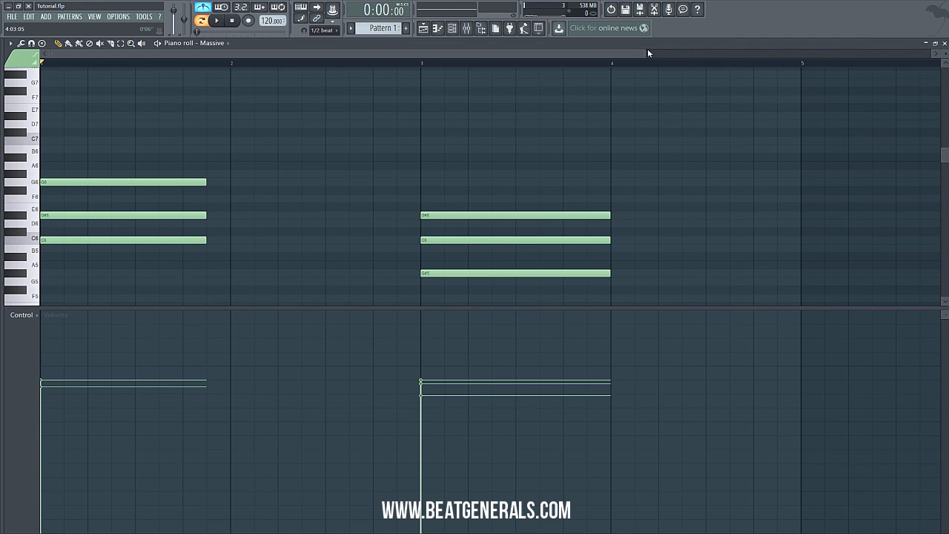
{"action": "left_click_drag", "start_coordinate": [647, 53], "coordinate": [797, 68]}
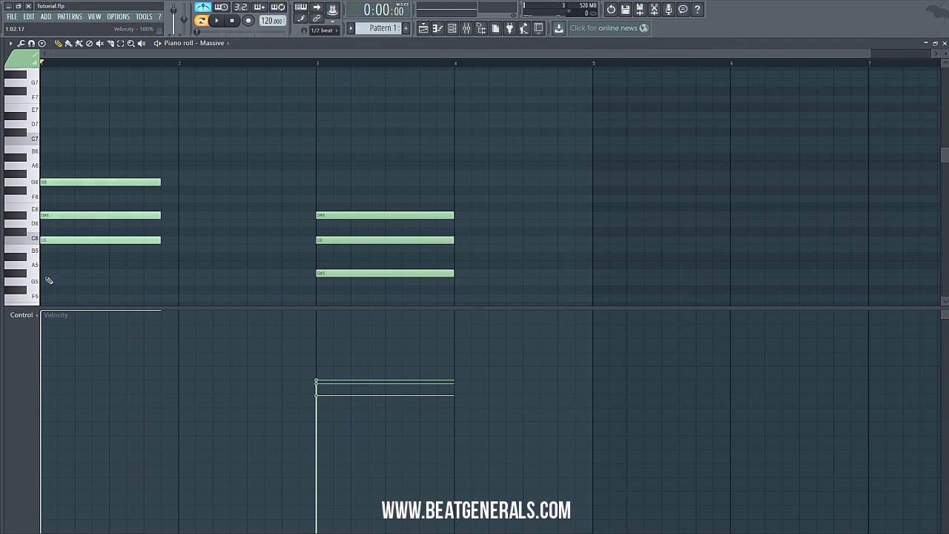
{"action": "left_click_drag", "start_coordinate": [49, 280], "coordinate": [536, 231]}
{"action": "left_click", "coordinate": [51, 237]}
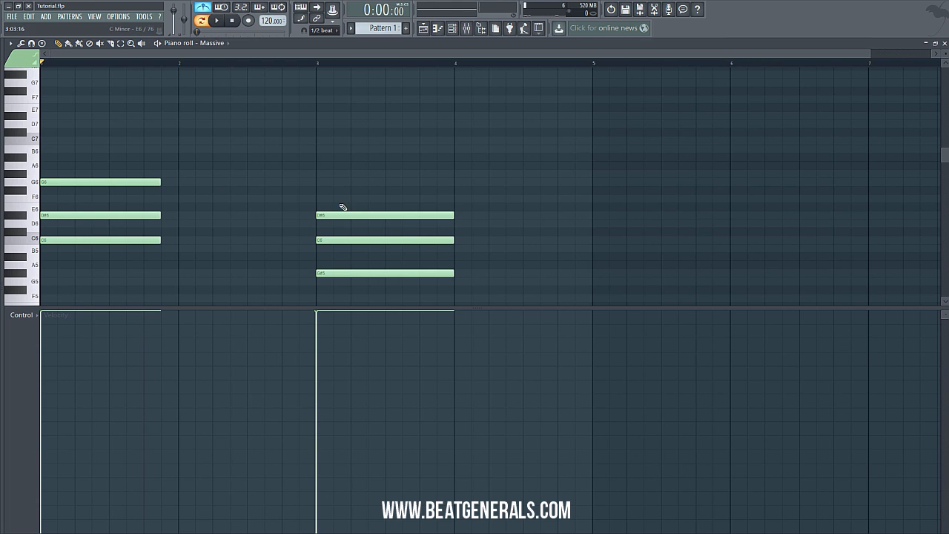
Lengthen the first chord's G6, D#6 and C6 notes to fill all of bar 1 and play the pattern back.
{"action": "scroll", "coordinate": [343, 207], "scroll_direction": "down", "scroll_amount": 3}
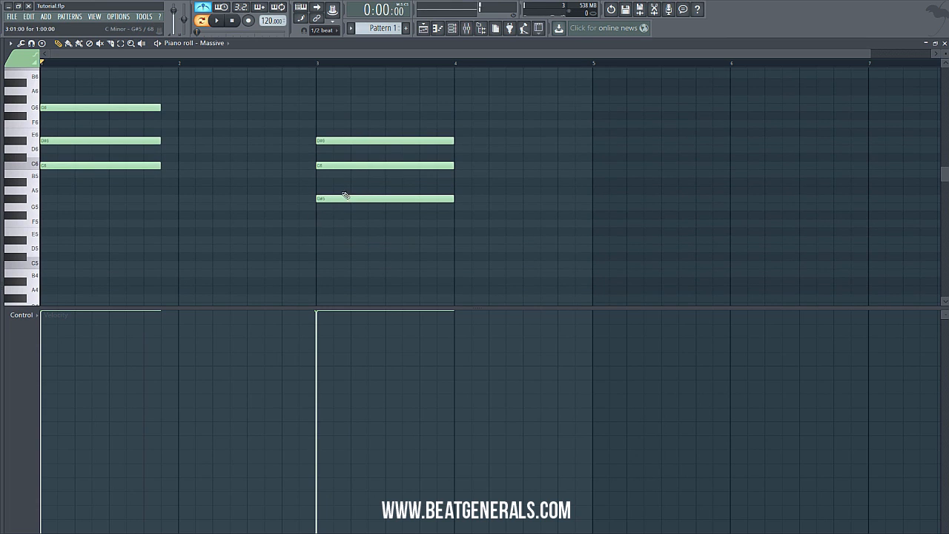
{"action": "left_click", "coordinate": [339, 165]}
{"action": "left_click", "coordinate": [339, 141]}
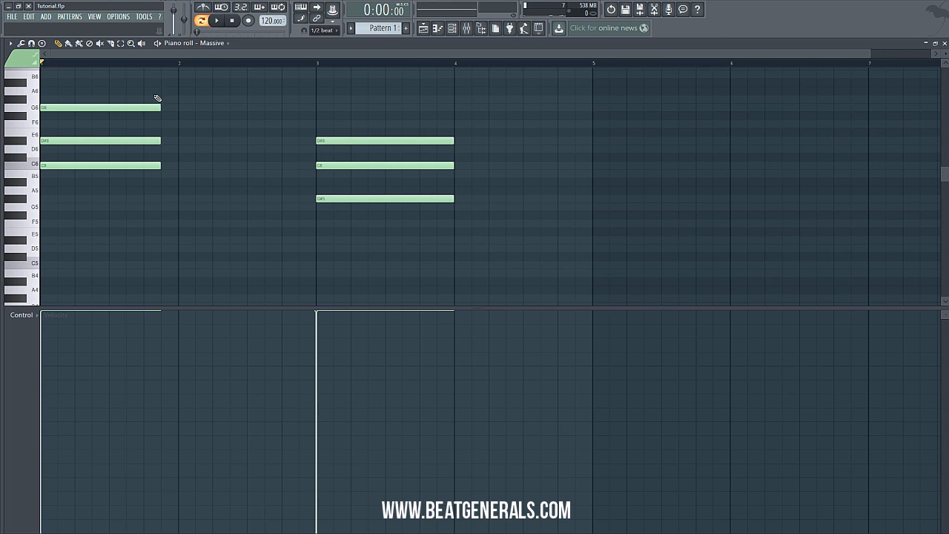
{"action": "left_click_drag", "start_coordinate": [159, 107], "coordinate": [178, 108]}
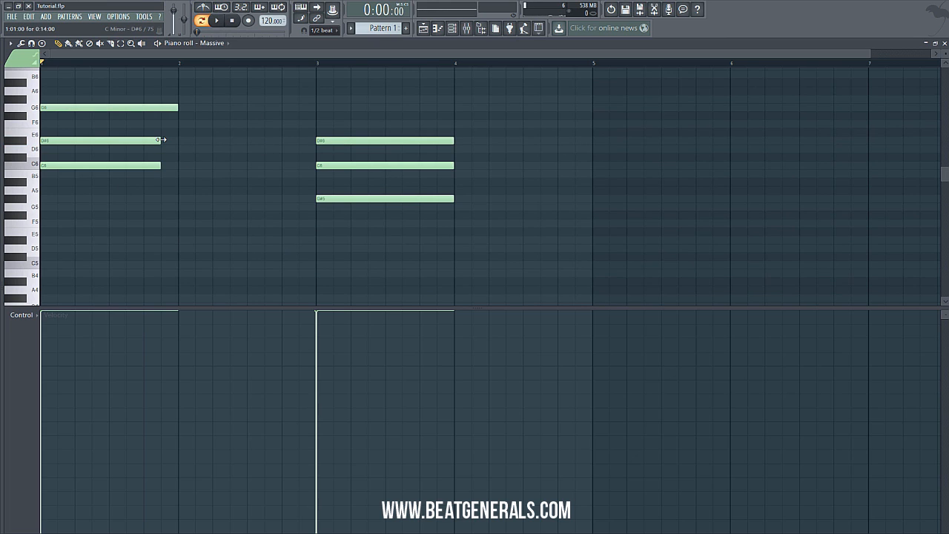
{"action": "left_click_drag", "start_coordinate": [160, 141], "coordinate": [178, 165]}
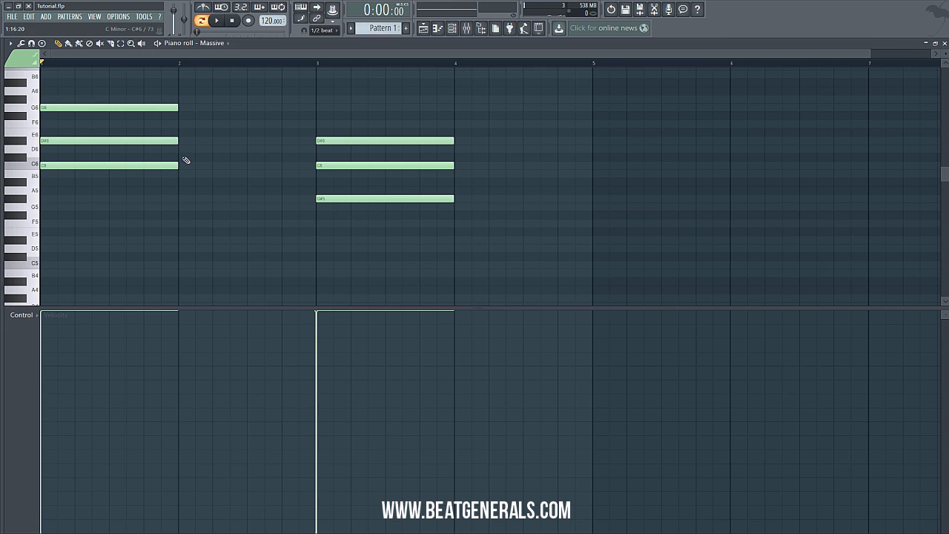
{"action": "left_click", "coordinate": [223, 22]}
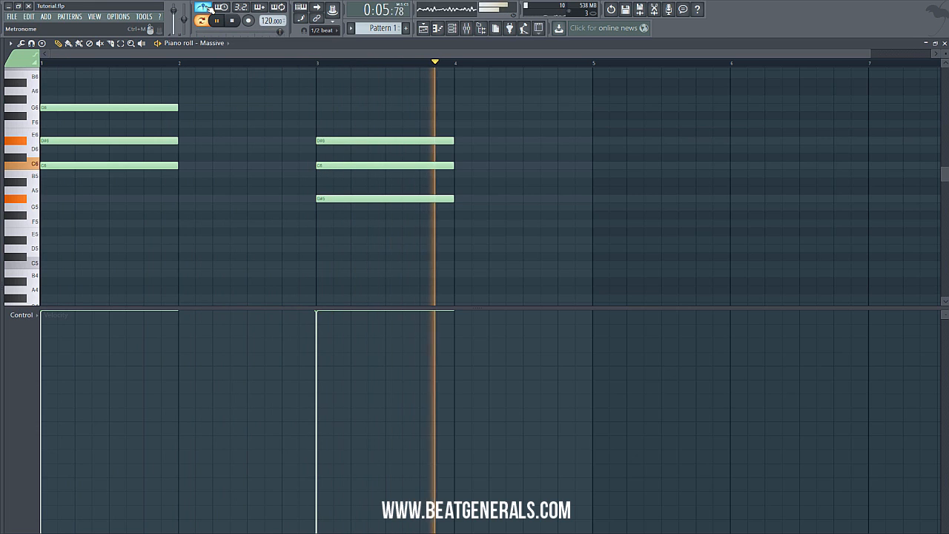
{"action": "key", "text": "space"}
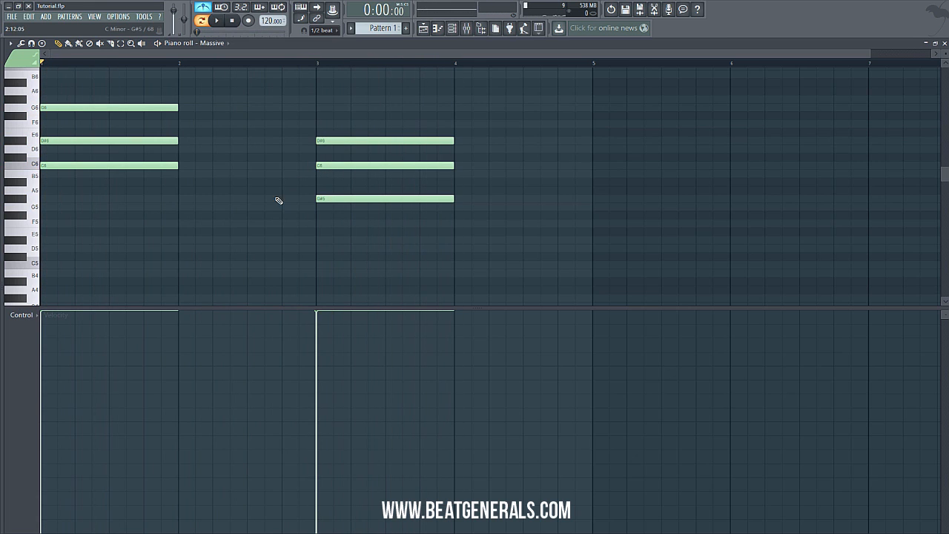
Set a time selection over bars 1 to 4 and return to the Draw tool with the notes deselected.
{"action": "left_click", "coordinate": [120, 43]}
{"action": "left_click_drag", "start_coordinate": [590, 65], "coordinate": [47, 79]}
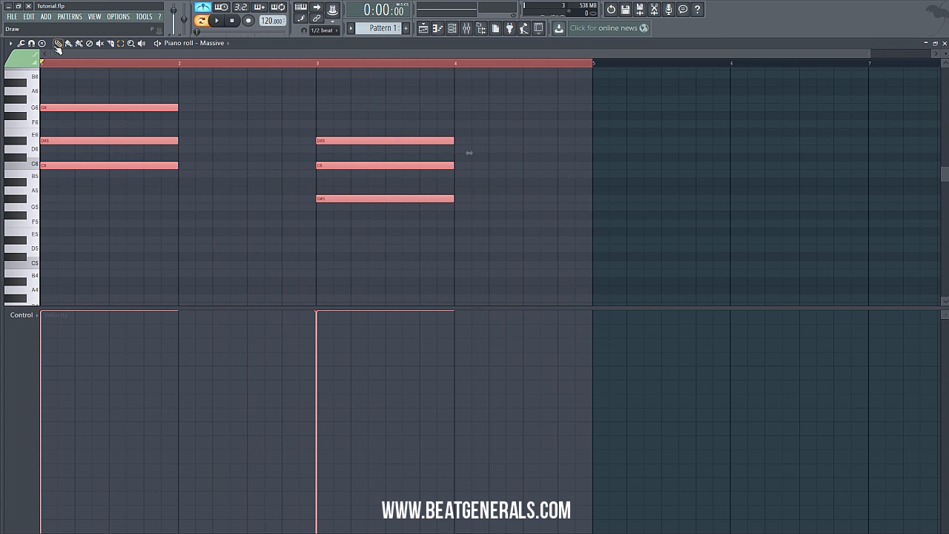
{"action": "left_click", "coordinate": [58, 43]}
{"action": "left_click", "coordinate": [224, 108]}
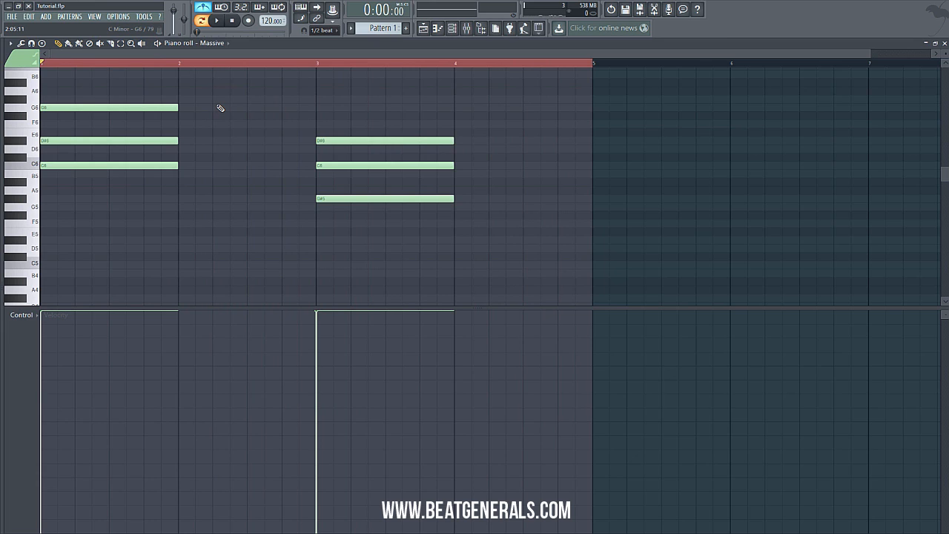
Add a one-bar F6 note to the first chord in bar 1 and play the pattern back.
{"action": "left_click", "coordinate": [45, 123]}
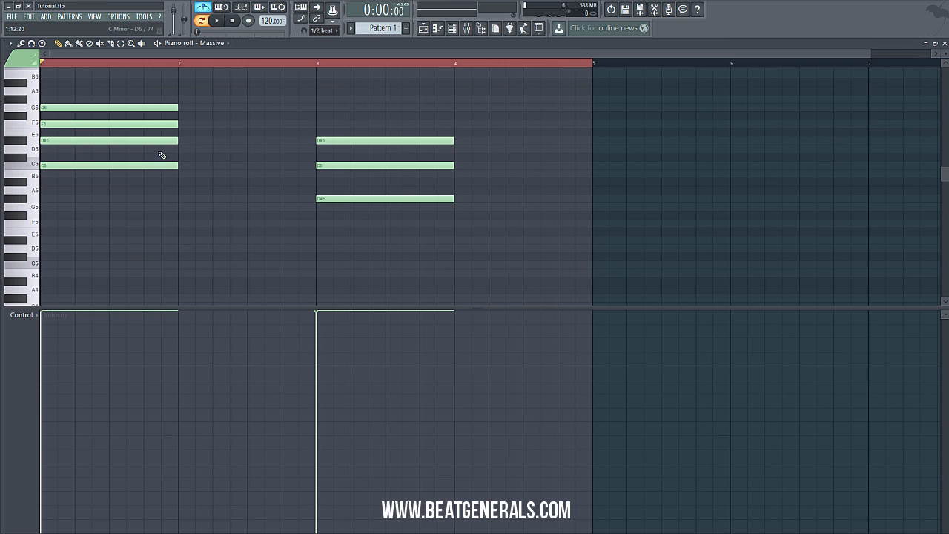
{"action": "right_click", "coordinate": [108, 122]}
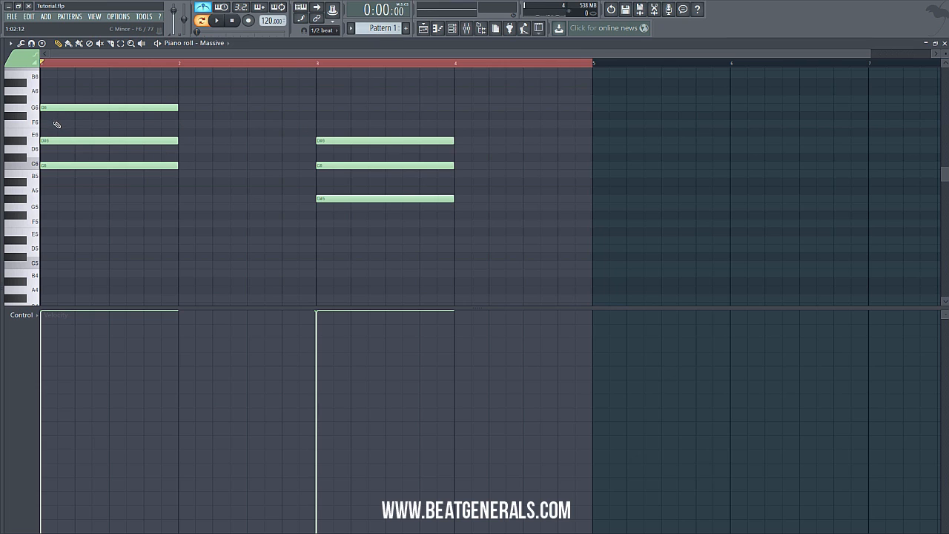
{"action": "left_click", "coordinate": [55, 124]}
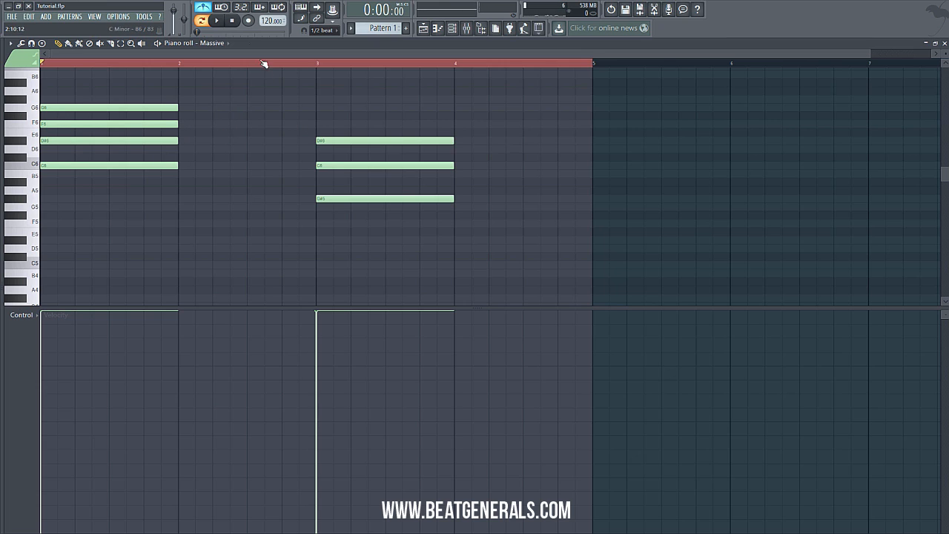
{"action": "left_click", "coordinate": [227, 22]}
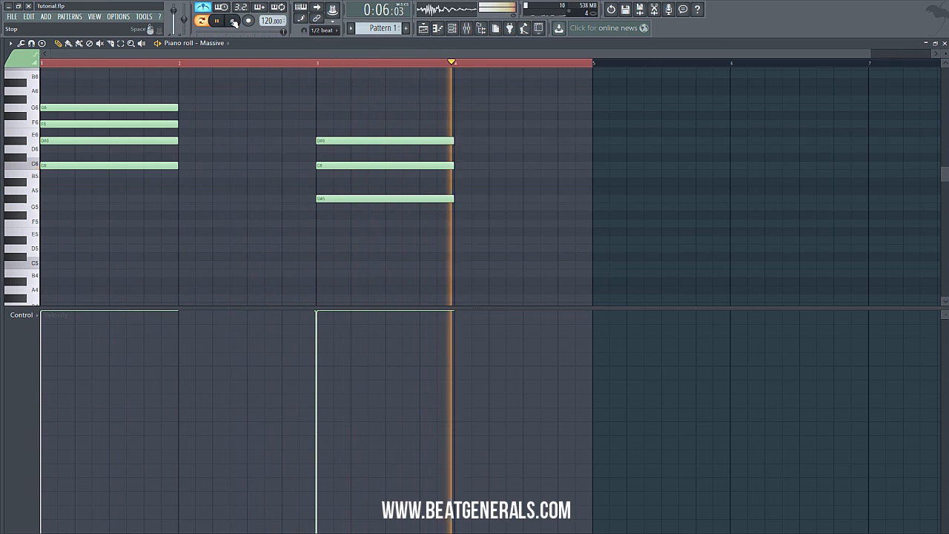
{"action": "left_click", "coordinate": [232, 21]}
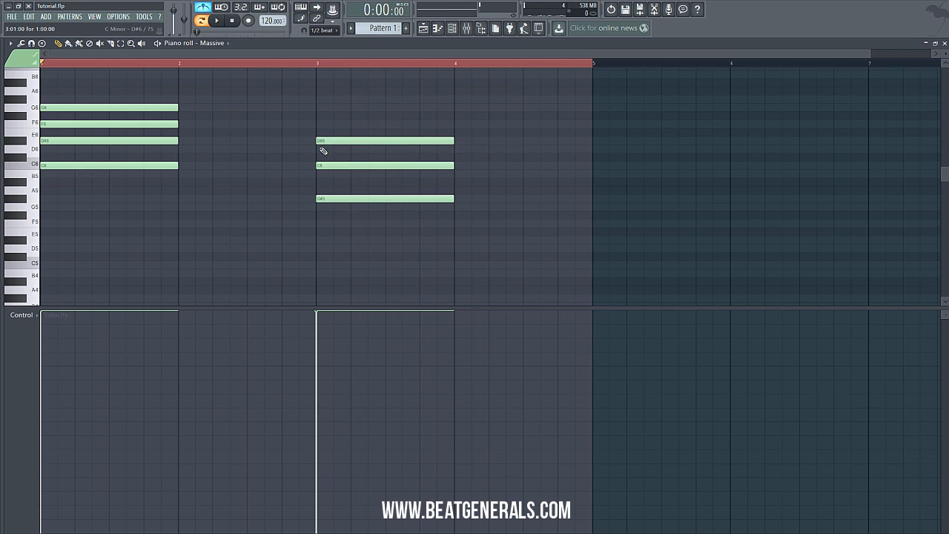
Add a one-bar D6 note to the second chord in bar 3 and play the pattern back.
{"action": "left_click", "coordinate": [321, 149]}
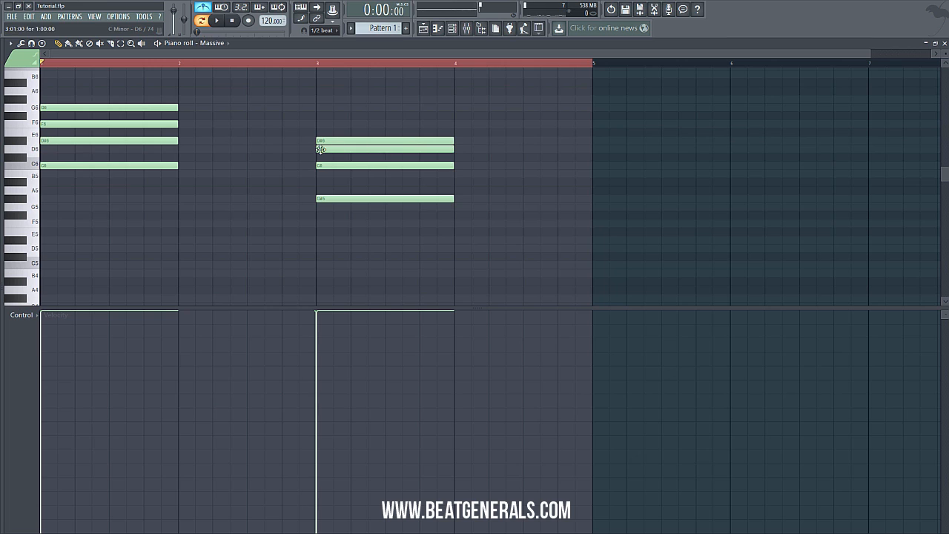
{"action": "left_click", "coordinate": [218, 22]}
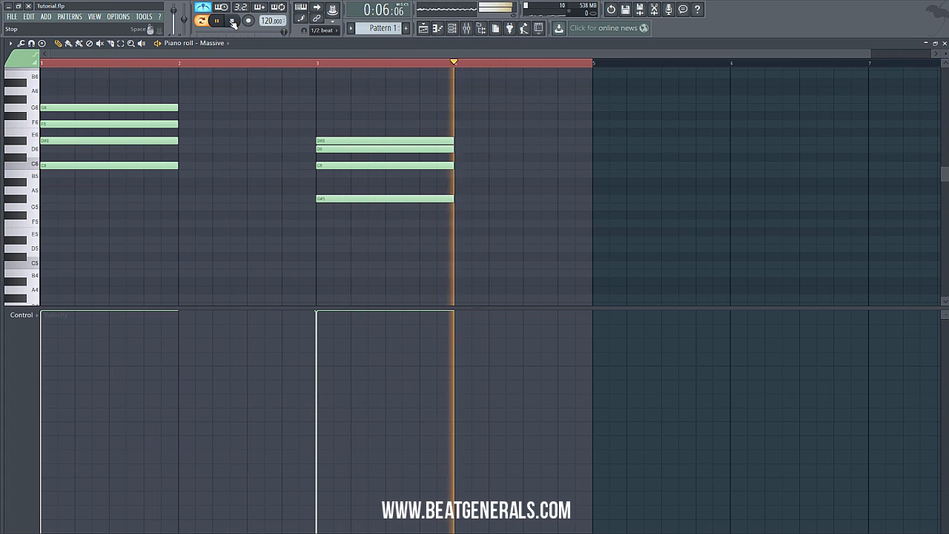
{"action": "left_click", "coordinate": [233, 21]}
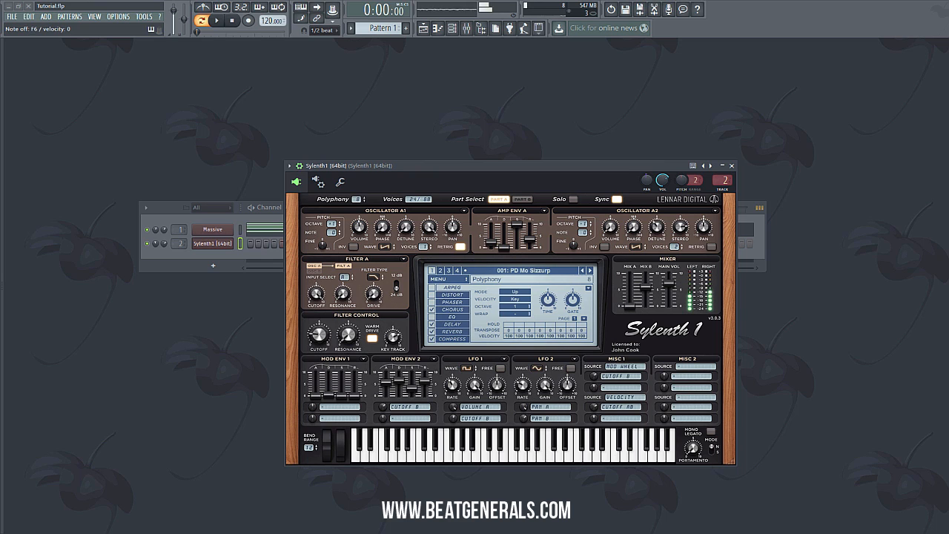
Review the Massive instrument's settings and its chord notes in the piano roll.
{"action": "left_click", "coordinate": [251, 209]}
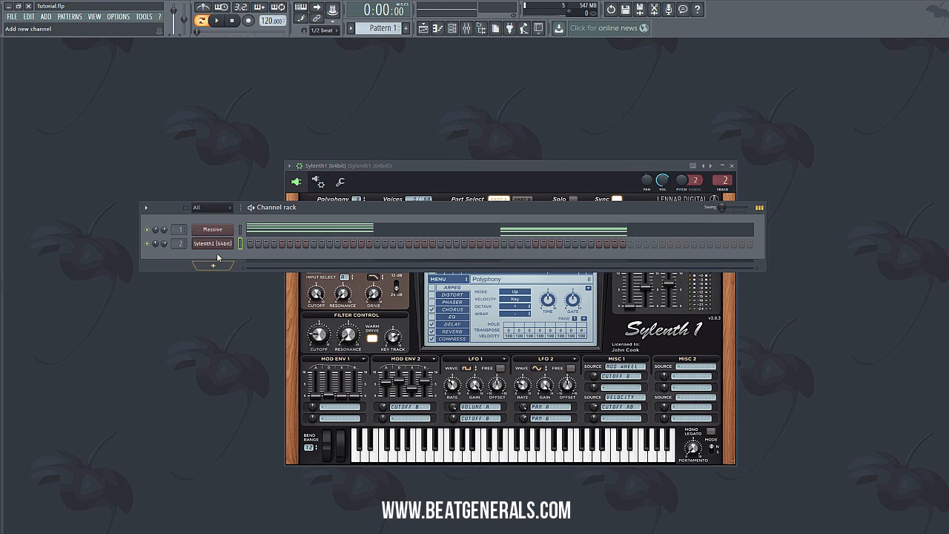
{"action": "left_click", "coordinate": [213, 229]}
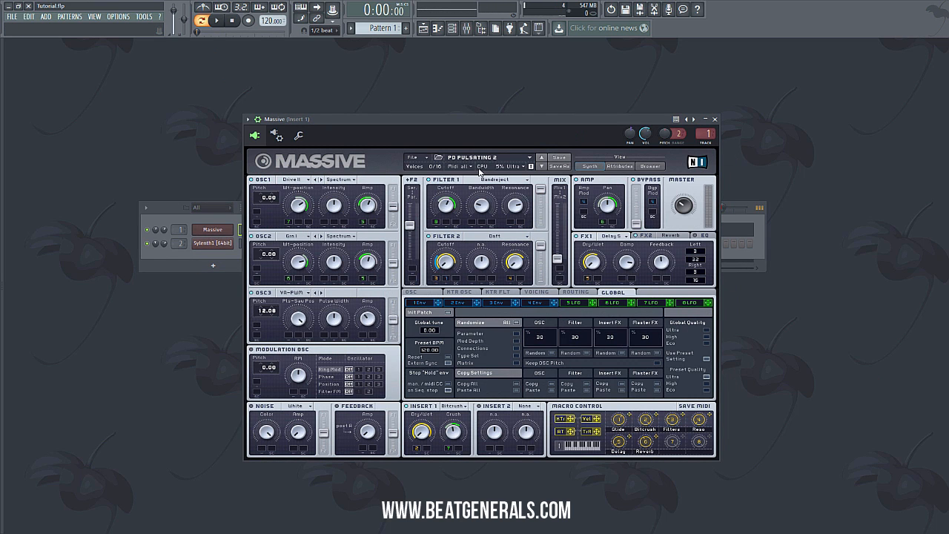
{"action": "left_click", "coordinate": [229, 211]}
{"action": "left_click", "coordinate": [272, 235]}
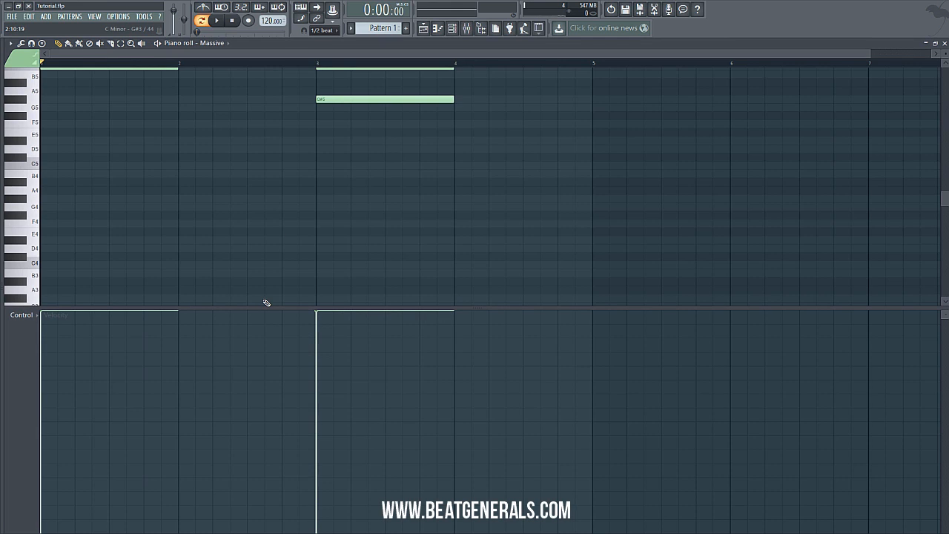
{"action": "scroll", "coordinate": [275, 264], "scroll_direction": "up", "scroll_amount": 2}
{"action": "scroll", "coordinate": [274, 263], "scroll_direction": "up", "scroll_amount": 2}
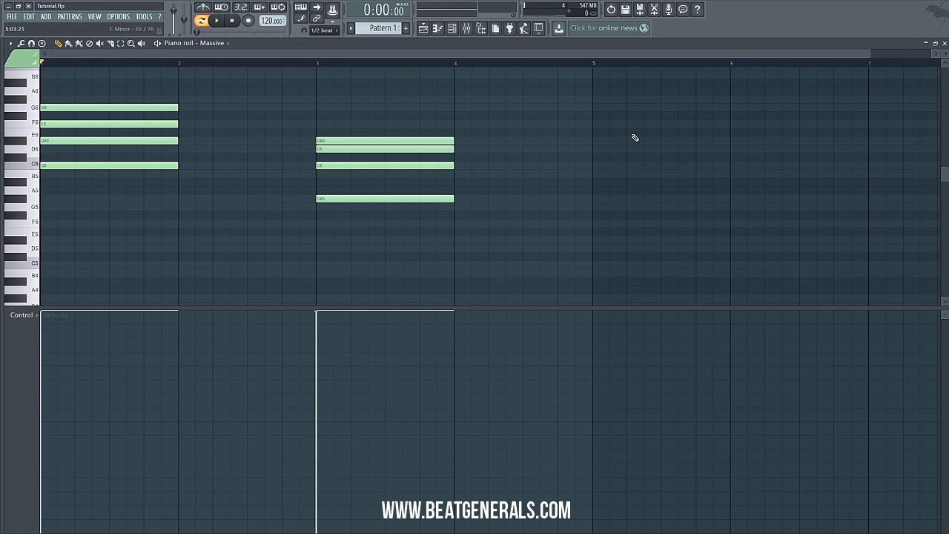
{"action": "left_click", "coordinate": [944, 43]}
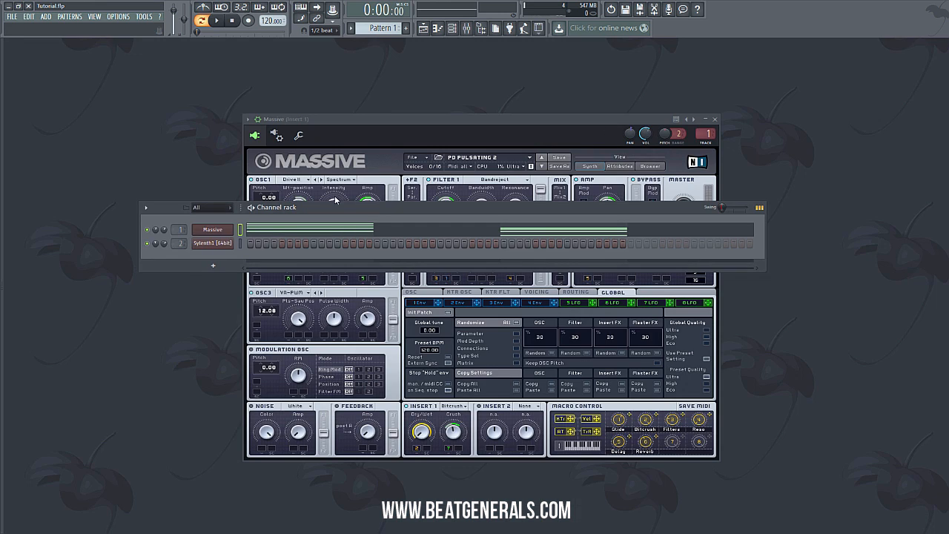
{"action": "left_click", "coordinate": [221, 229]}
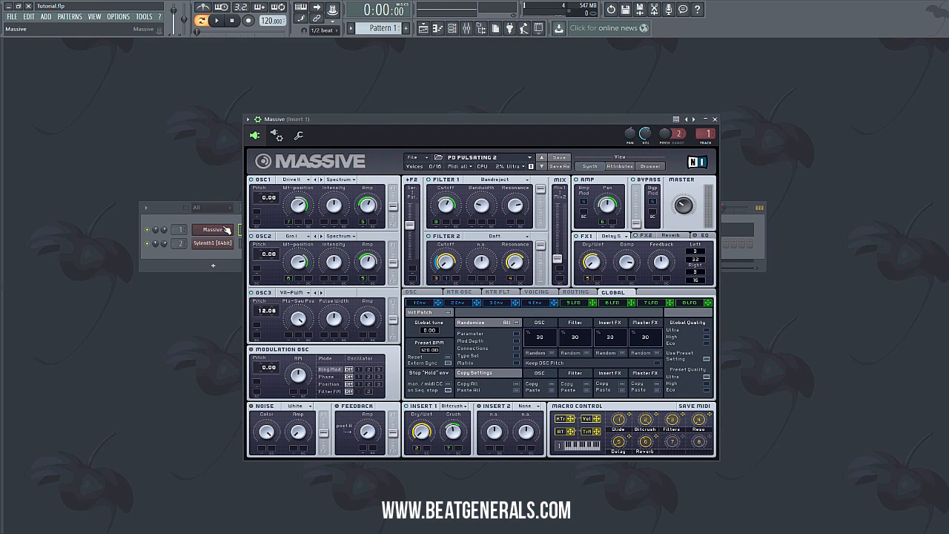
{"action": "left_click", "coordinate": [405, 98]}
Record the two three-note chords on the Sylenth1 channel at bars 1 and 3, with the metronome and wait for input enabled.
{"action": "left_click", "coordinate": [211, 243]}
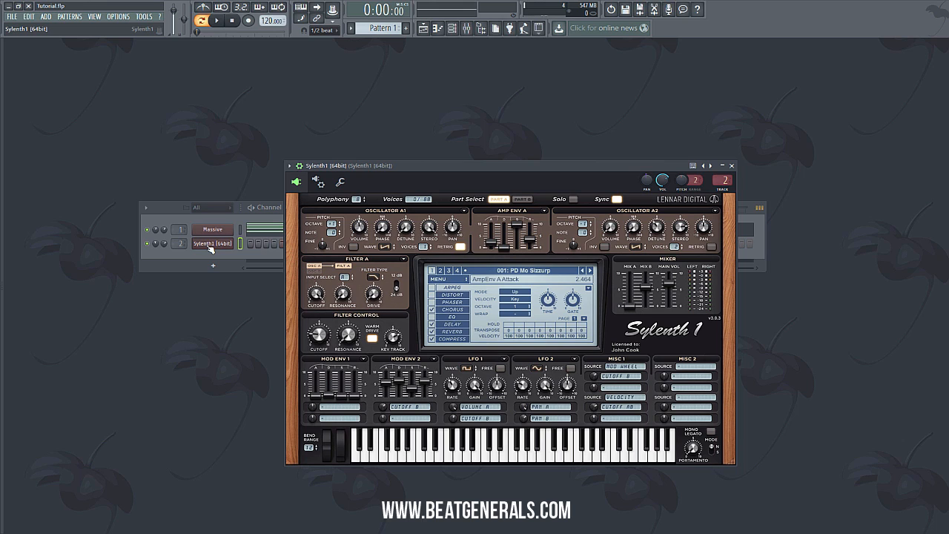
{"action": "left_click", "coordinate": [282, 57]}
{"action": "left_click", "coordinate": [249, 22]}
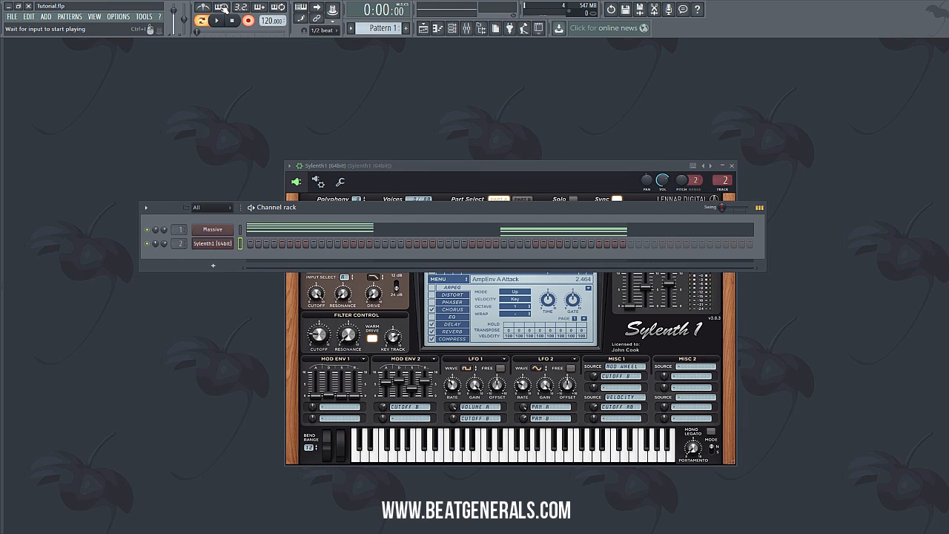
{"action": "left_click", "coordinate": [221, 8]}
{"action": "key", "text": "ctrl+m"}
{"action": "left_click", "coordinate": [222, 22]}
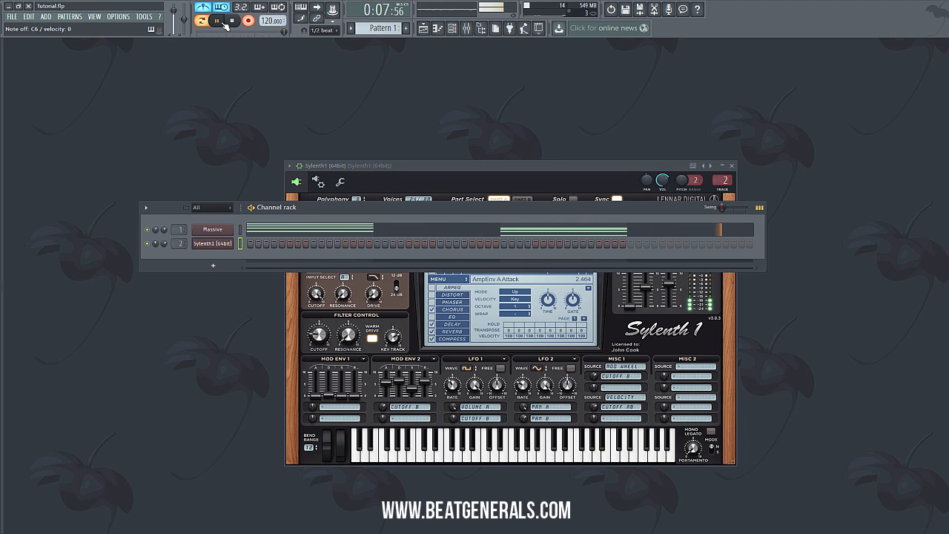
{"action": "left_click", "coordinate": [231, 21]}
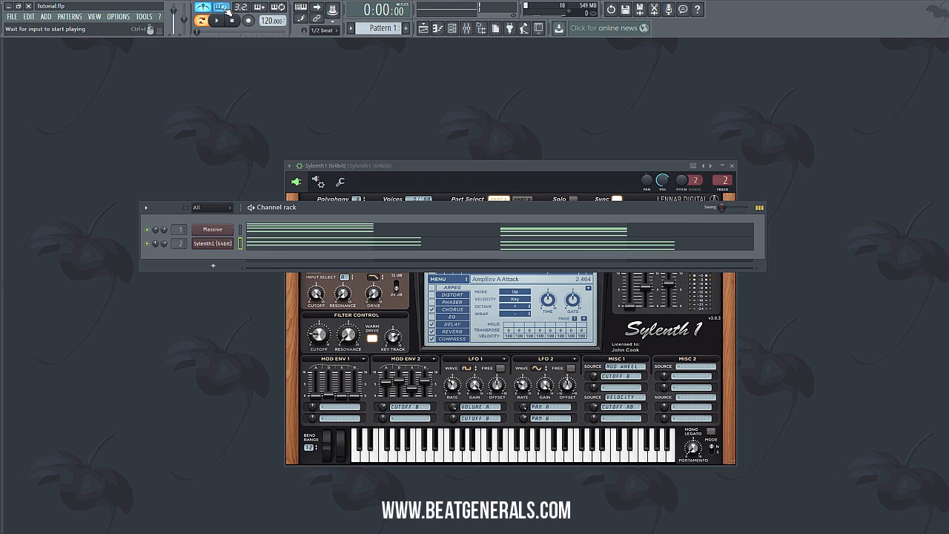
Lengthen the first Sylenth1 chord's three notes to one and a half bars and transpose all Sylenth1 notes down one octave.
{"action": "left_click", "coordinate": [342, 245]}
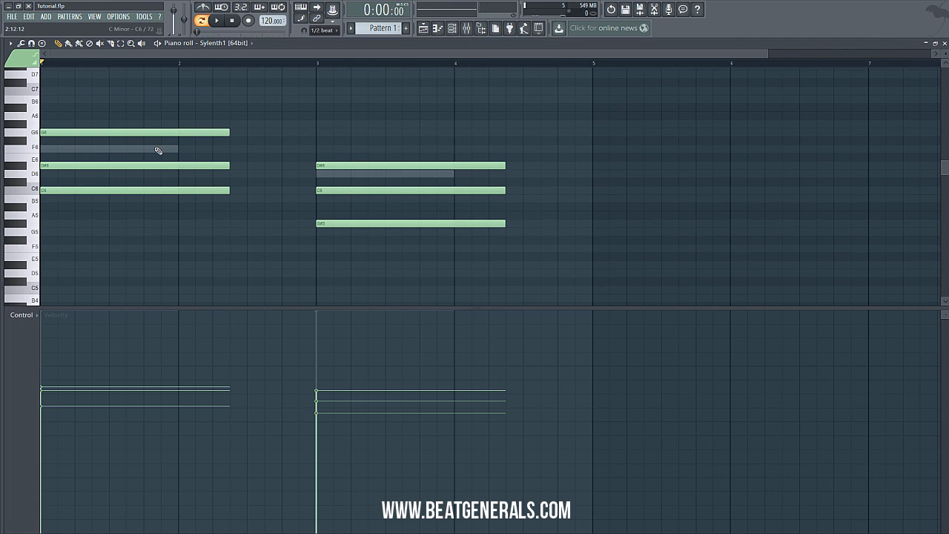
{"action": "left_click_drag", "start_coordinate": [228, 133], "coordinate": [247, 133]}
{"action": "left_click_drag", "start_coordinate": [231, 164], "coordinate": [245, 190]}
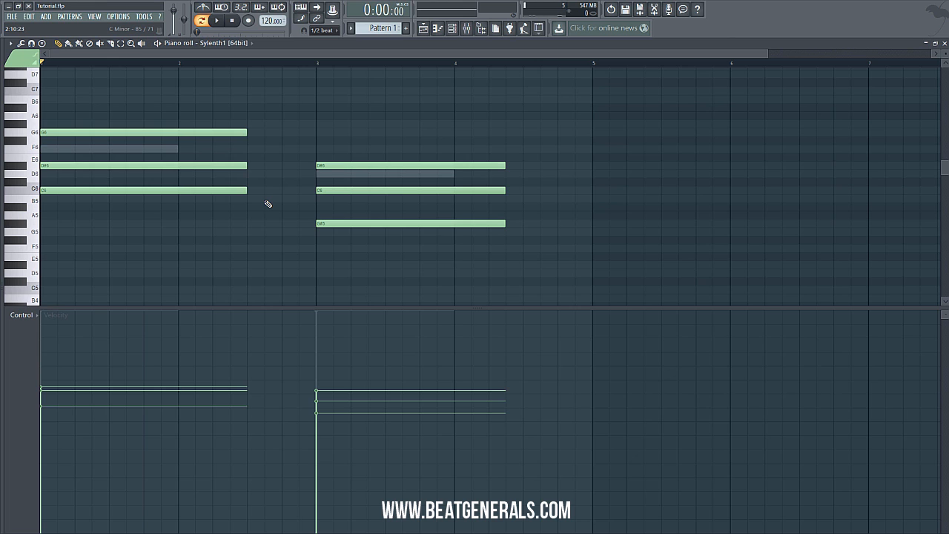
{"action": "key", "text": "ctrl+Down"}
{"action": "scroll", "coordinate": [289, 138], "scroll_direction": "down", "scroll_amount": 5}
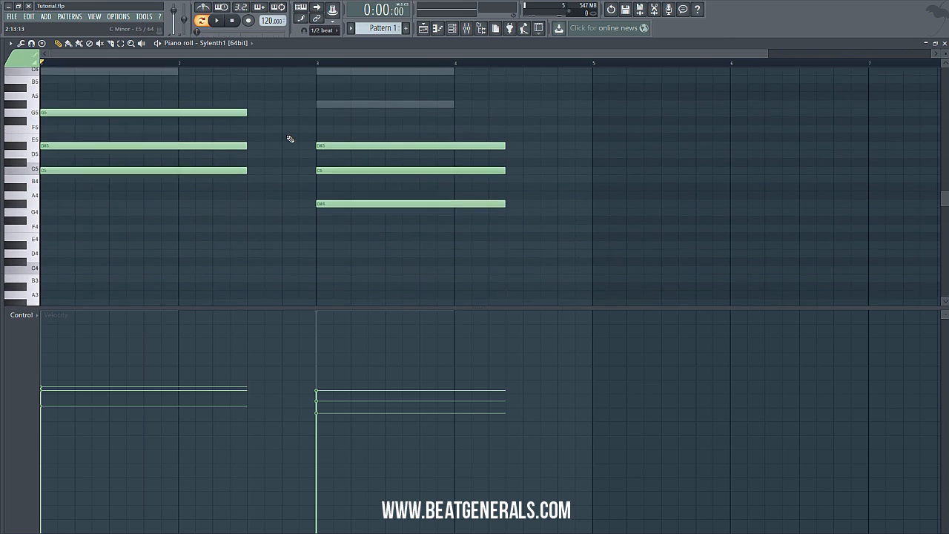
Raise the velocities of both Sylenth1 chords to one even level of about 75%.
{"action": "scroll", "coordinate": [66, 200], "scroll_direction": "up", "scroll_amount": 1}
{"action": "scroll", "coordinate": [64, 148], "scroll_direction": "up", "scroll_amount": 4}
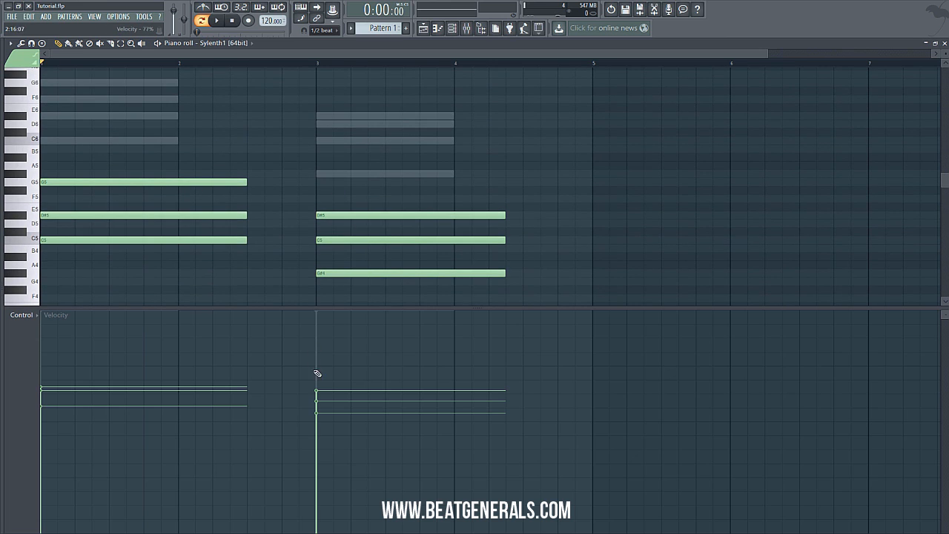
{"action": "left_click_drag", "start_coordinate": [316, 373], "coordinate": [332, 369]}
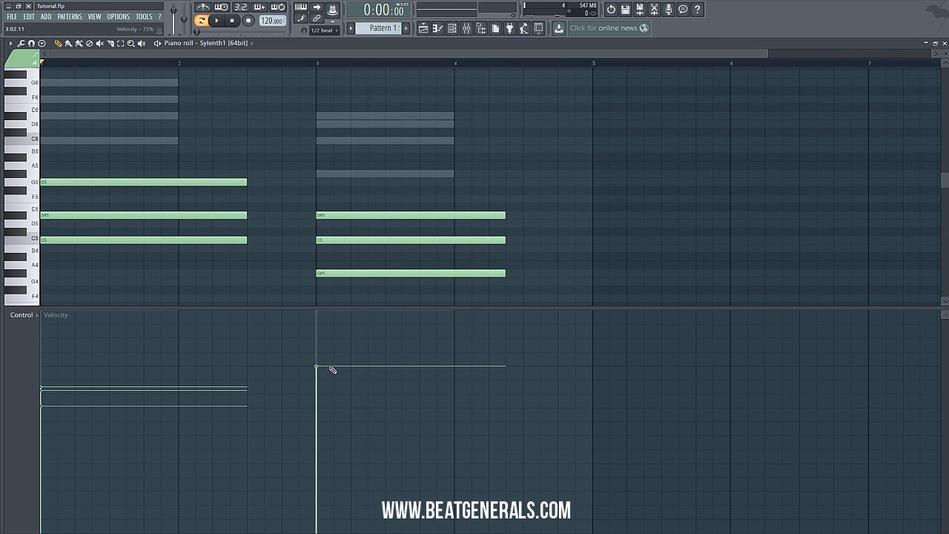
{"action": "left_click", "coordinate": [48, 370]}
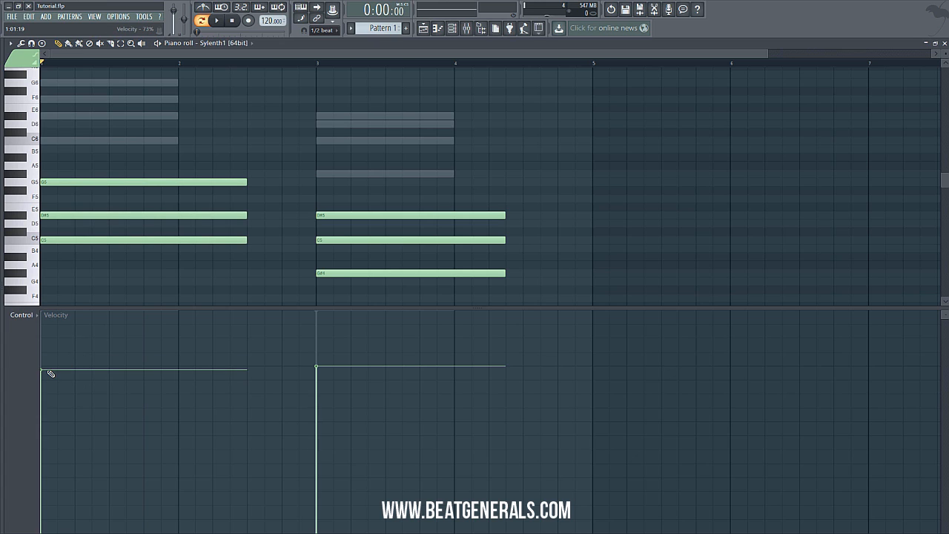
{"action": "left_click", "coordinate": [48, 366]}
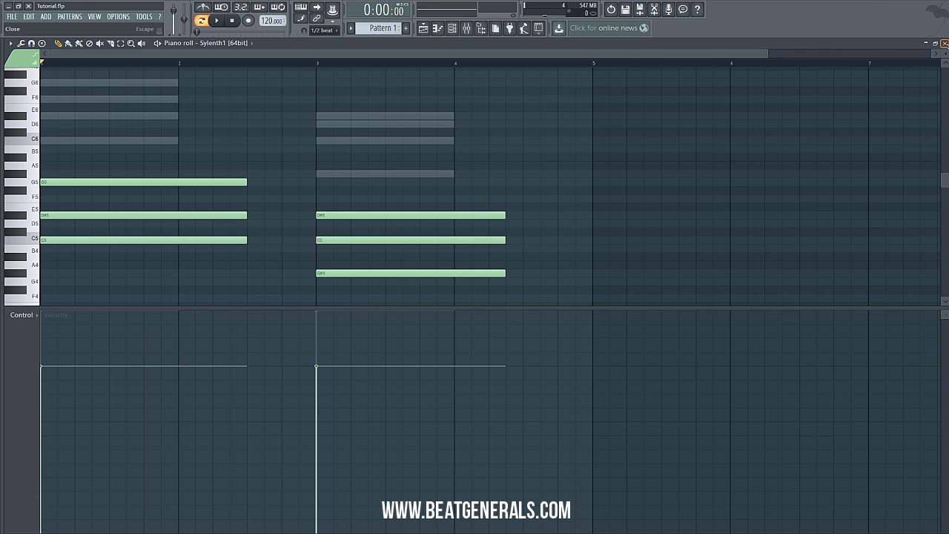
Route the Sylenth1 channel to mixer track 2 and load Fruity Parametric EQ 2 in its first effect slot.
{"action": "left_click", "coordinate": [945, 43]}
{"action": "left_click", "coordinate": [211, 243]}
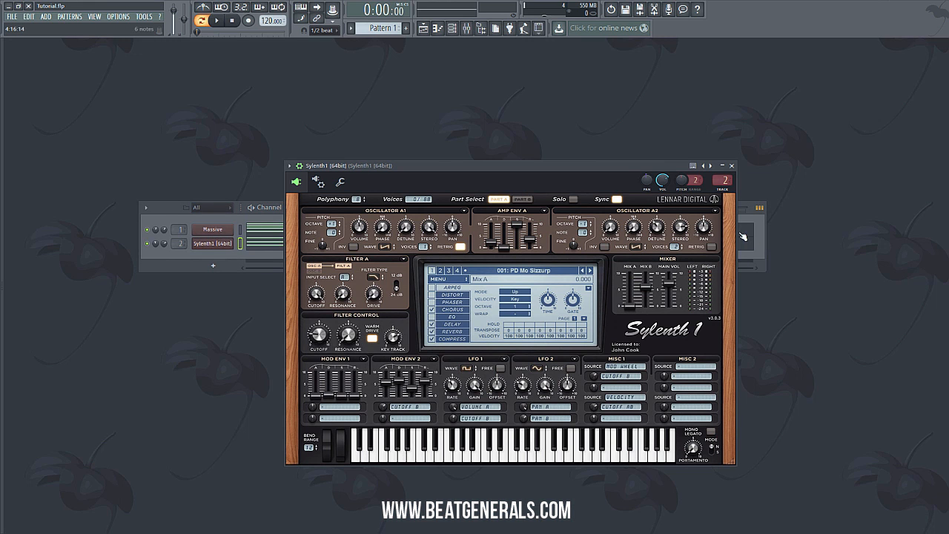
{"action": "left_click", "coordinate": [720, 191]}
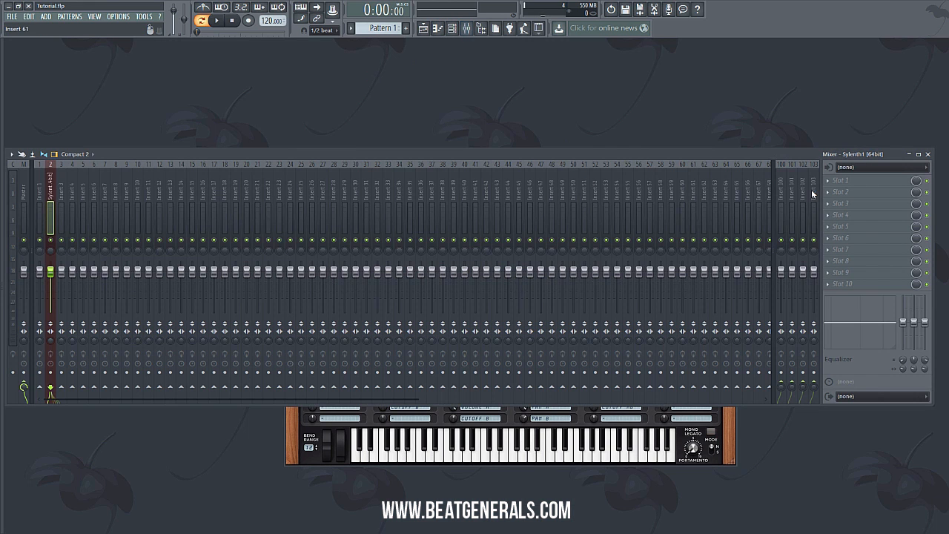
{"action": "left_click", "coordinate": [838, 180]}
{"action": "left_click", "coordinate": [705, 290]}
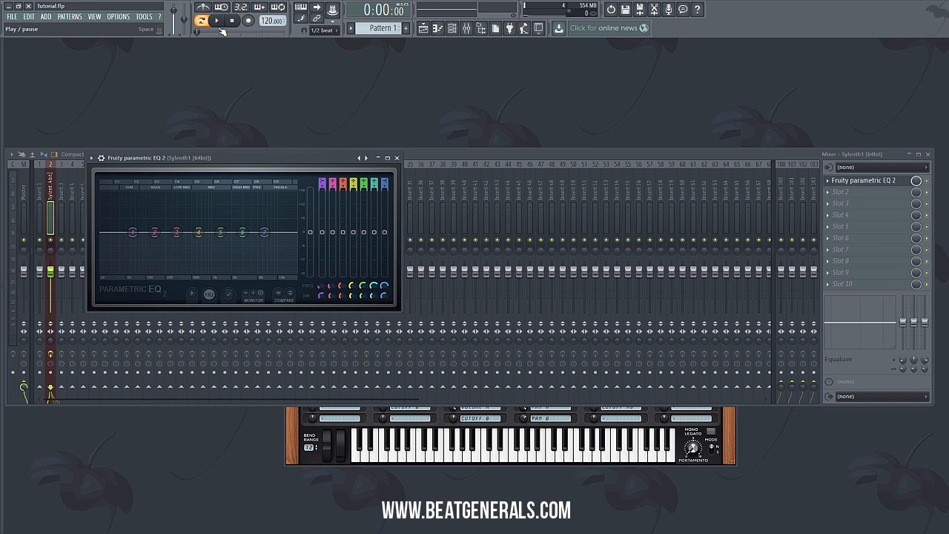
Play the pattern, set band 1 of the Sylenth1 EQ to high pass and raise its cutoff frequency.
{"action": "left_click", "coordinate": [220, 27]}
{"action": "mouse_move", "coordinate": [322, 183]}
{"action": "left_mouse_down"}
{"action": "mouse_move", "coordinate": [322, 210]}
{"action": "mouse_move", "coordinate": [322, 177]}
{"action": "left_mouse_up"}
{"action": "left_click_drag", "start_coordinate": [132, 232], "coordinate": [167, 232]}
Load Fruity Parametric EQ 2 in the first effect slot of the Massive channel's mixer track, Insert 1.
{"action": "left_click", "coordinate": [452, 28]}
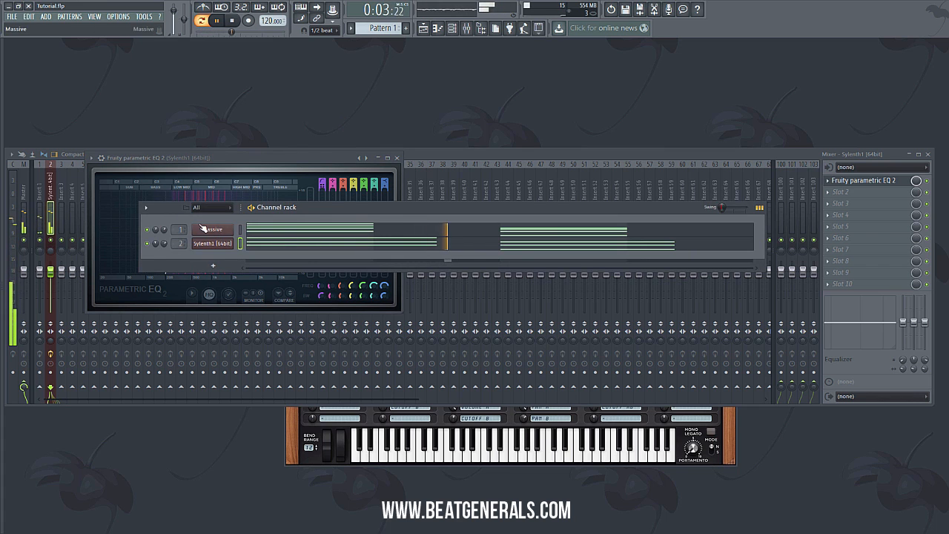
{"action": "left_click", "coordinate": [206, 229]}
{"action": "left_click", "coordinate": [841, 180]}
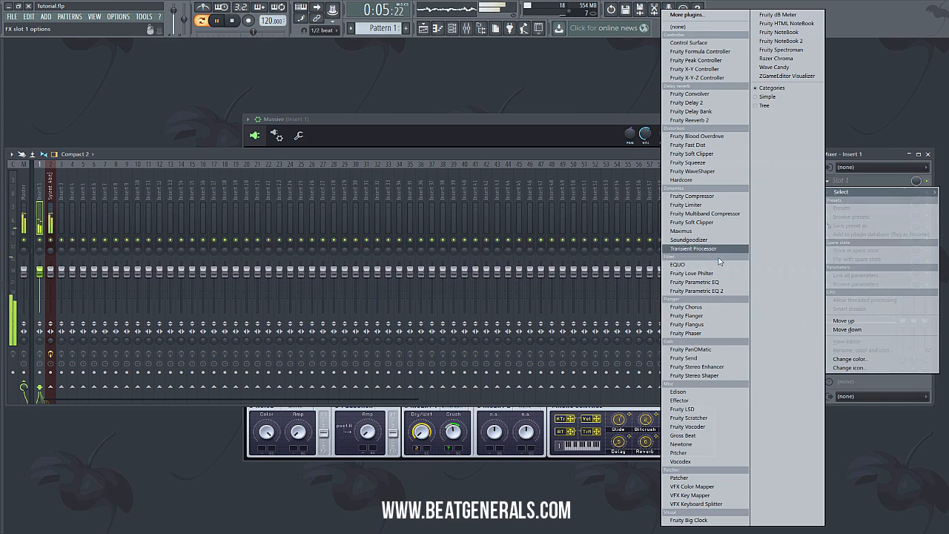
{"action": "left_click", "coordinate": [715, 293]}
Set band 1 of the Massive EQ to high pass, raise its cutoff above 70 Hz and stop playback.
{"action": "left_click_drag", "start_coordinate": [296, 159], "coordinate": [302, 171]}
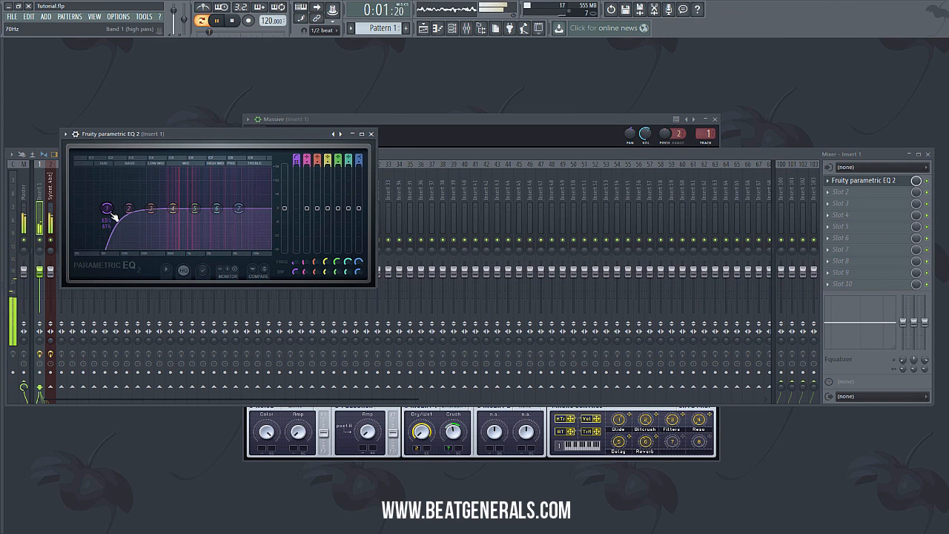
{"action": "left_click_drag", "start_coordinate": [108, 209], "coordinate": [159, 208]}
{"action": "key", "text": "F6"}
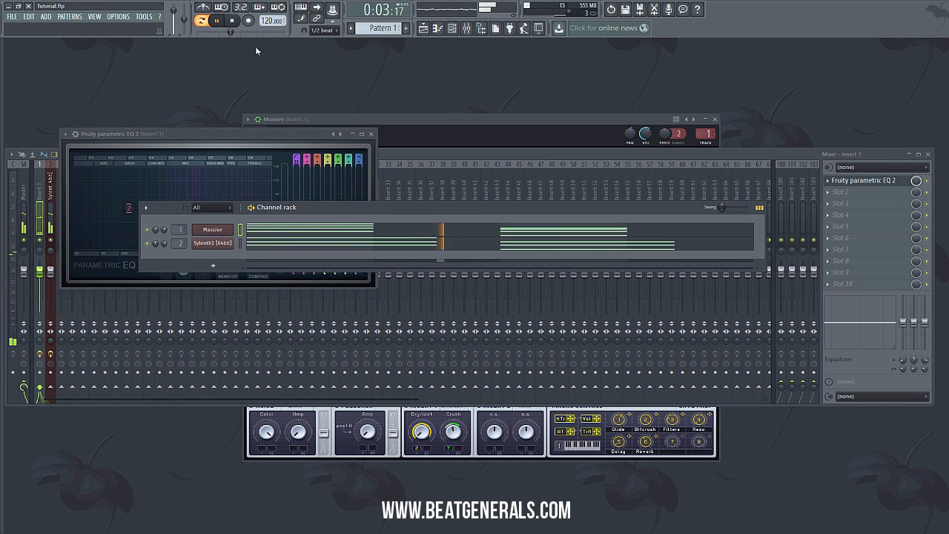
{"action": "left_click", "coordinate": [232, 21]}
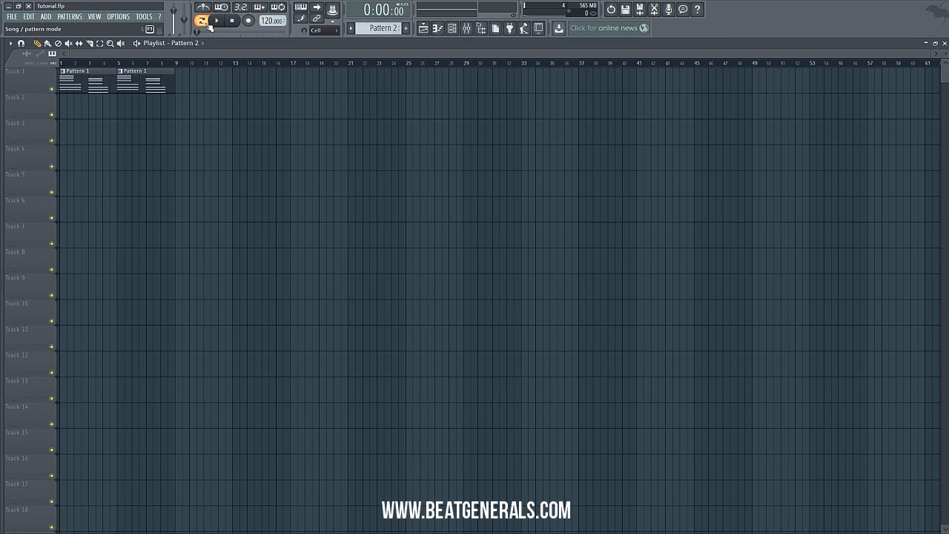
Place a Pattern 2 clip at bar 5 on playlist track 2 and open the Sylenth1 #2 notes in the piano roll.
{"action": "left_click", "coordinate": [124, 109]}
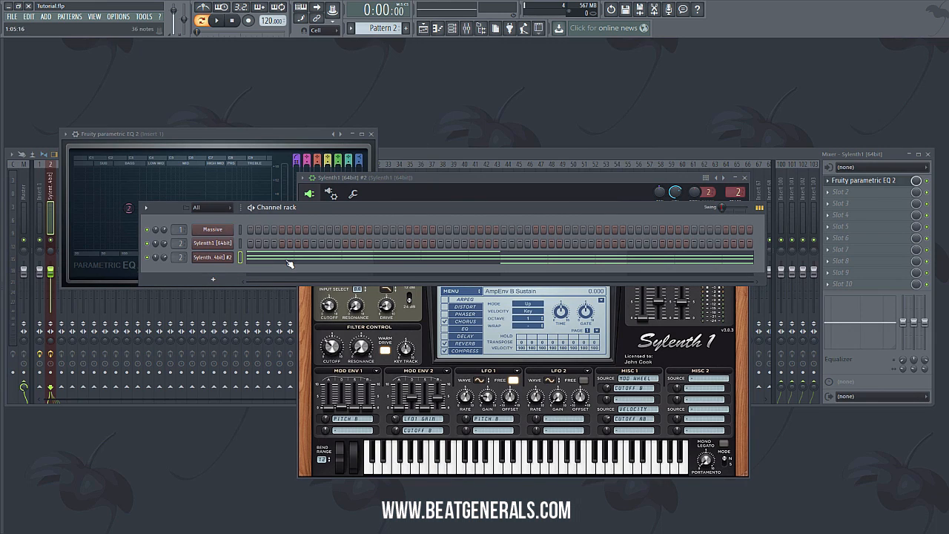
{"action": "left_click", "coordinate": [289, 264]}
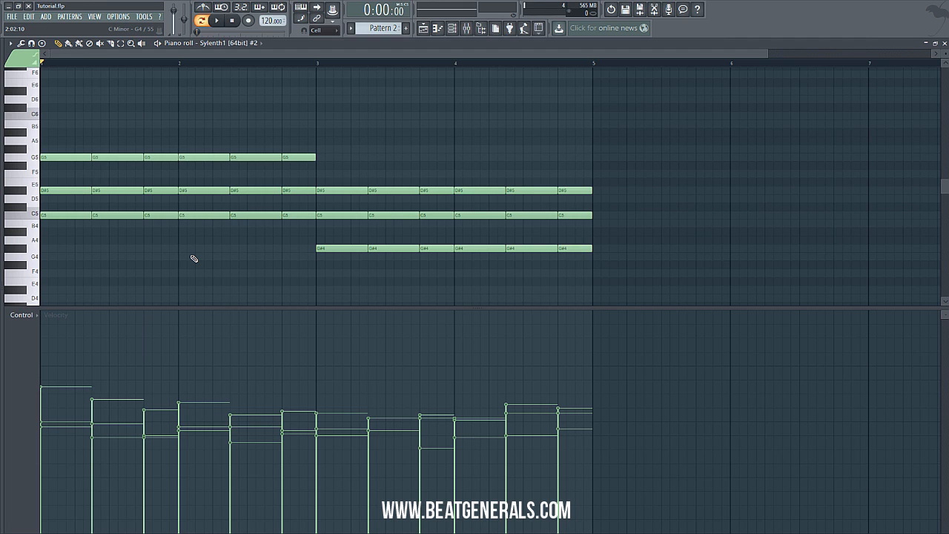
Cut all Sylenth1 #2 chord notes to short stabs and audition the rhythm with the metronome on.
{"action": "key", "text": "shift+d"}
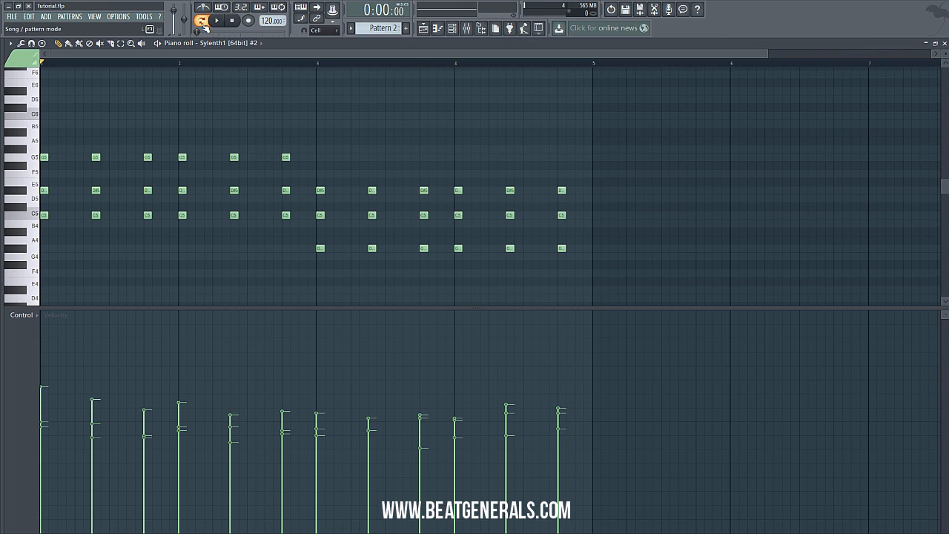
{"action": "key", "text": "space"}
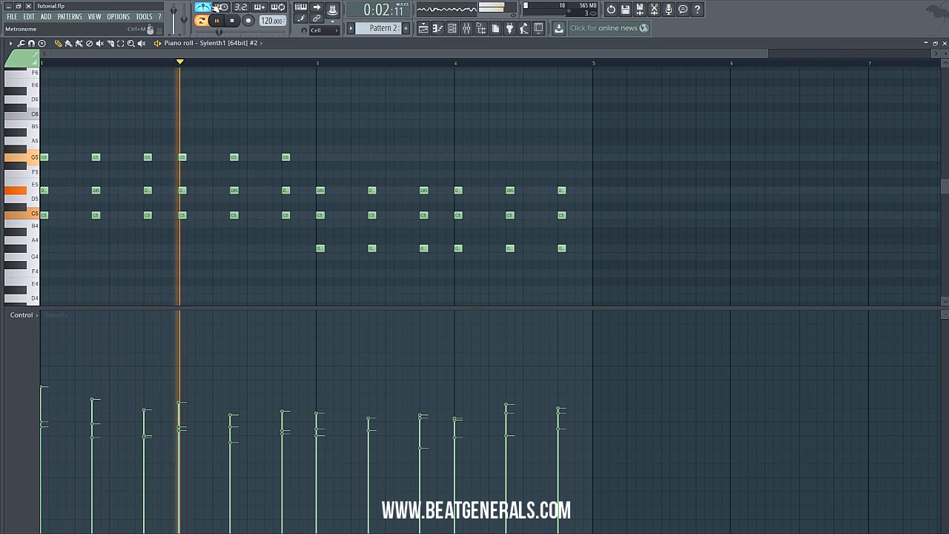
{"action": "left_click", "coordinate": [209, 8]}
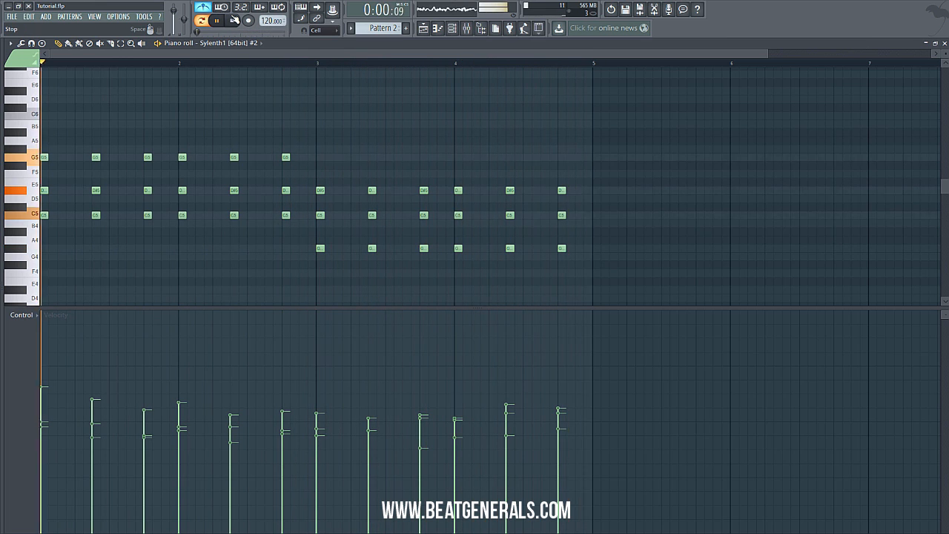
{"action": "left_click", "coordinate": [232, 21]}
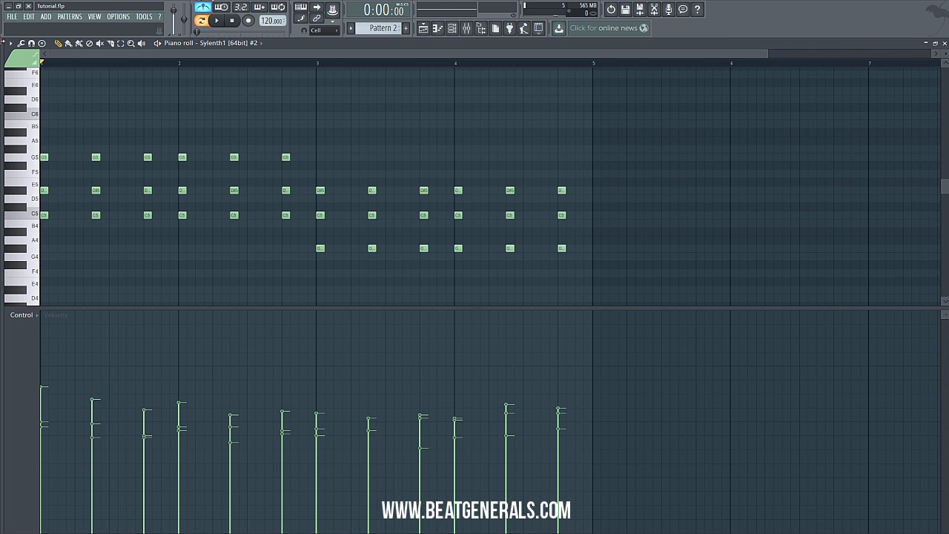
Make all Sylenth1 #2 notes legato and extend the last C5 and G#4 notes to the end of bar 4.
{"action": "left_click", "coordinate": [11, 43]}
{"action": "mouse_move", "coordinate": [30, 71]}
{"action": "left_click", "coordinate": [94, 83]}
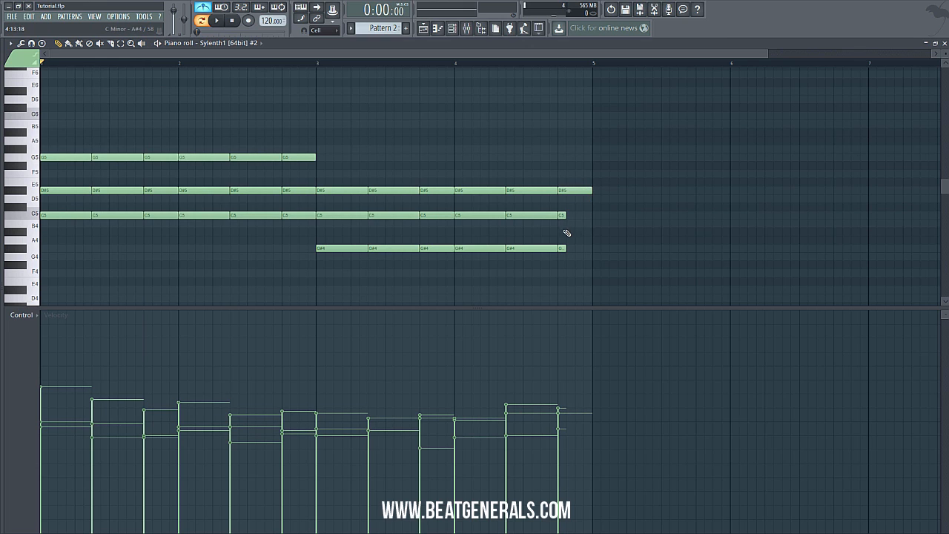
{"action": "left_click_drag", "start_coordinate": [565, 214], "coordinate": [590, 216]}
{"action": "left_click_drag", "start_coordinate": [564, 250], "coordinate": [593, 250]}
{"action": "left_click", "coordinate": [942, 43]}
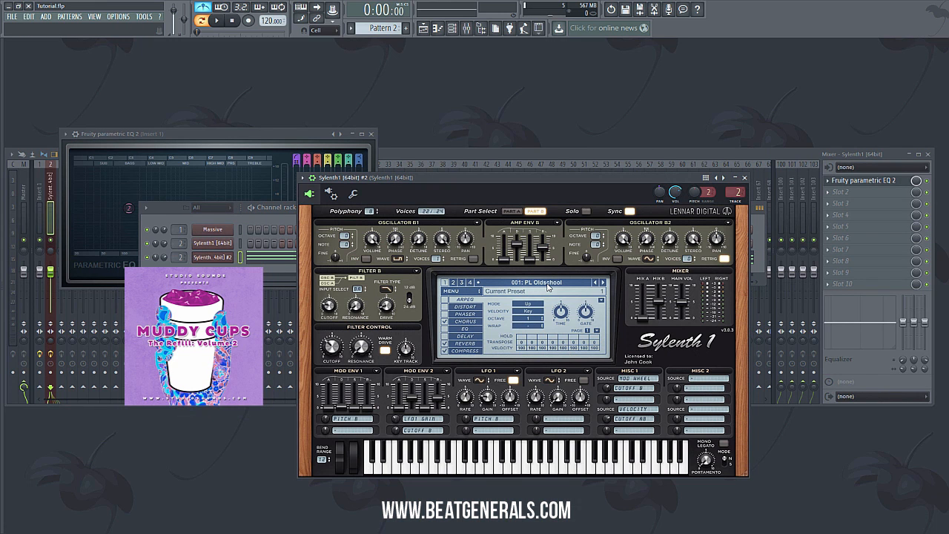
Play the playlist arrangement from bar 1 in song mode with the metronome off, then stop it.
{"action": "key", "text": "F6"}
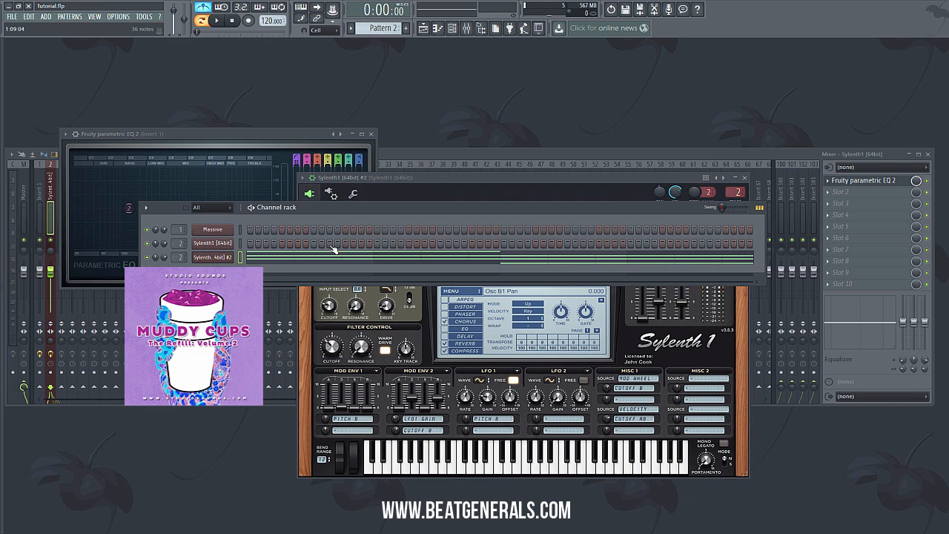
{"action": "left_click", "coordinate": [423, 28]}
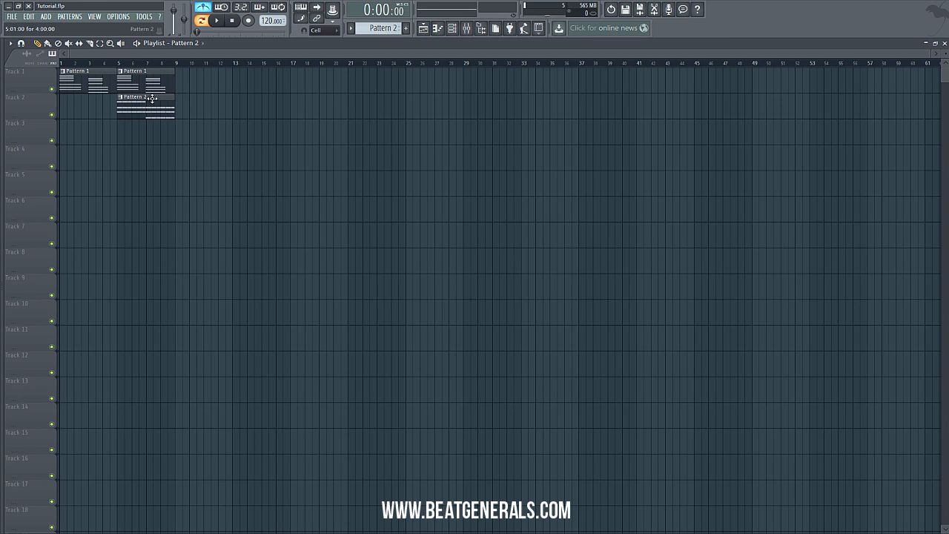
{"action": "left_click_drag", "start_coordinate": [76, 64], "coordinate": [44, 67]}
{"action": "left_click", "coordinate": [205, 25]}
{"action": "left_click", "coordinate": [220, 22]}
{"action": "left_click", "coordinate": [204, 8]}
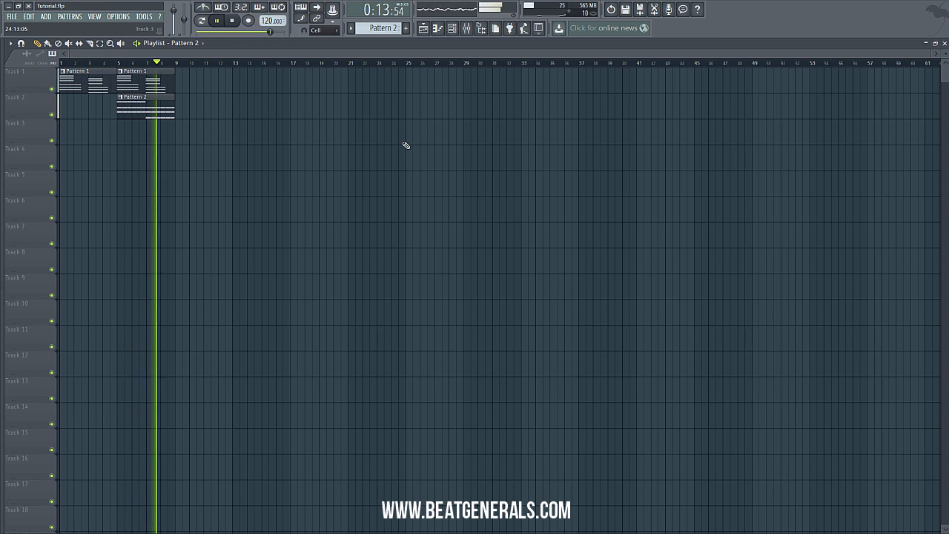
{"action": "left_click", "coordinate": [230, 21]}
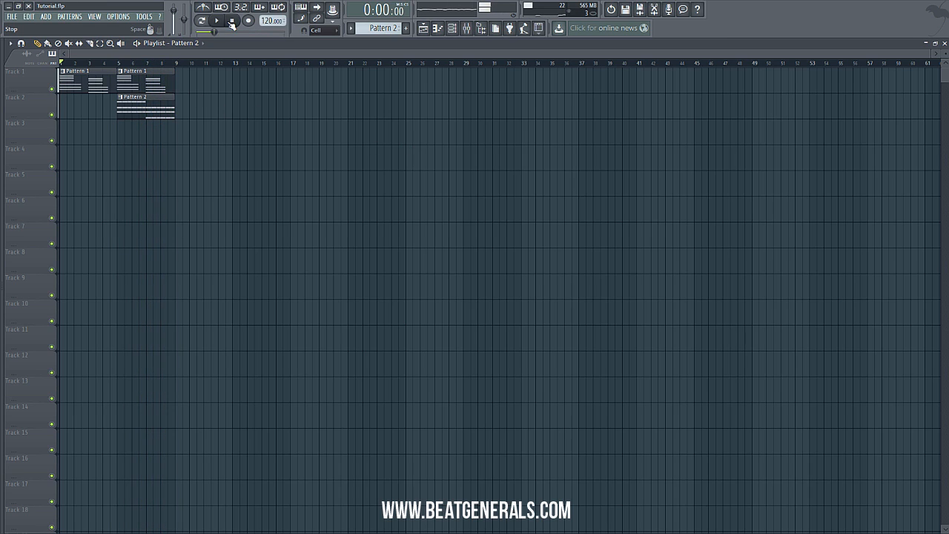
Set the song position to bar 5 and assign Sylenth1 #2 to free mixer track 3.
{"action": "left_click", "coordinate": [129, 63]}
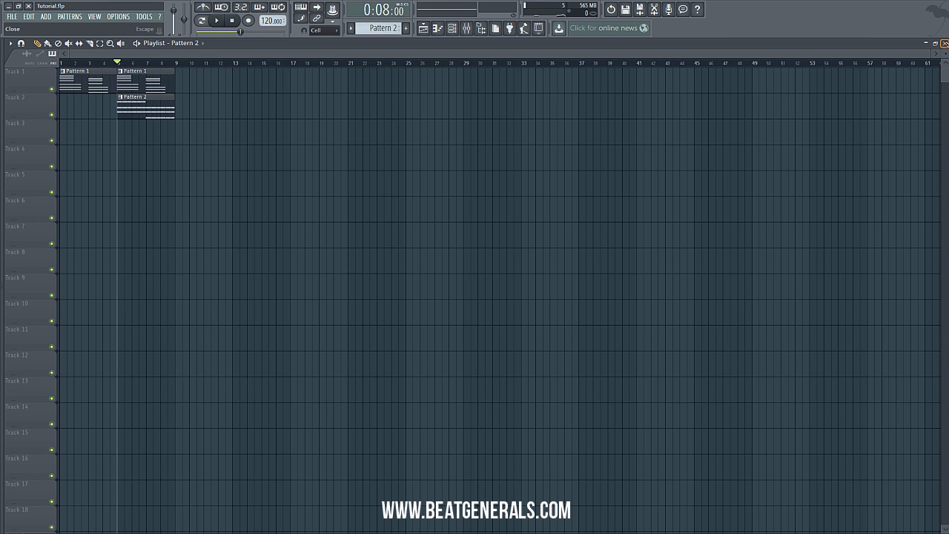
{"action": "left_click", "coordinate": [945, 44]}
{"action": "left_click", "coordinate": [216, 257]}
{"action": "left_click", "coordinate": [216, 256]}
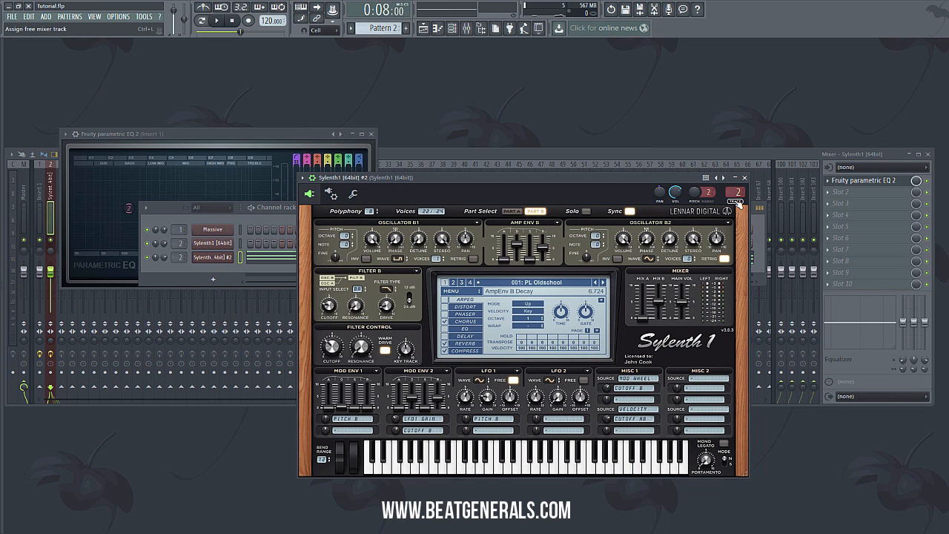
{"action": "key", "text": "ctrl+l"}
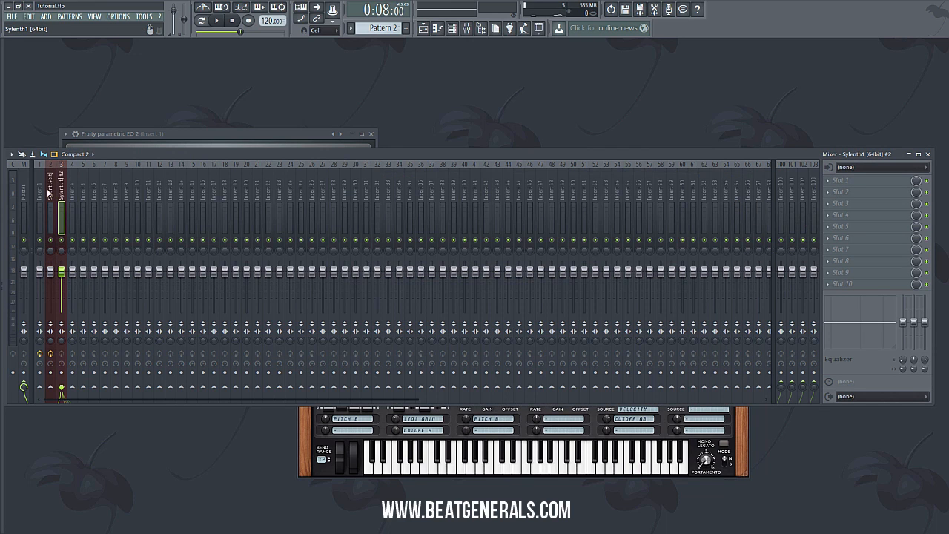
Load Fruity Parametric EQ 2 on the Sylenth1 #2 mixer track, with band 1 as a raised high pass and band 7 as a lowered low pass.
{"action": "left_click", "coordinate": [899, 188]}
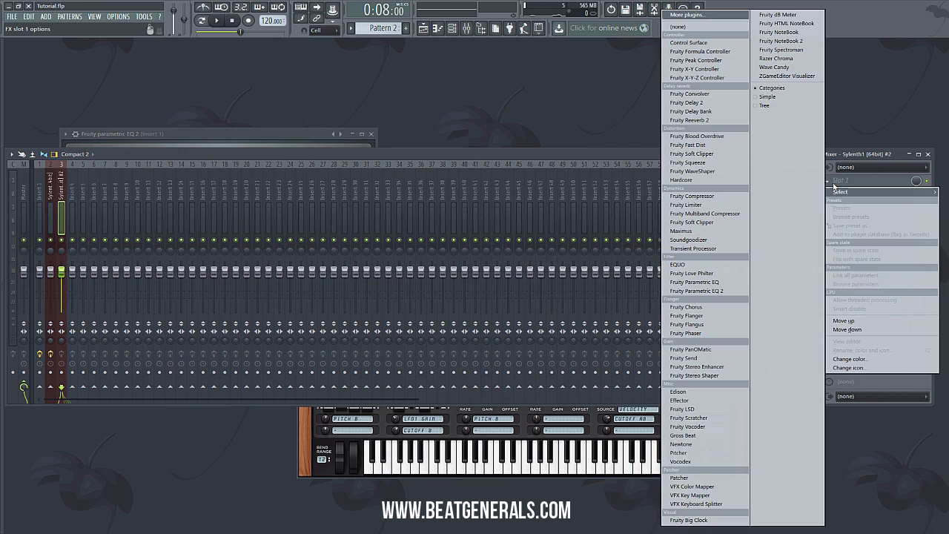
{"action": "left_click", "coordinate": [705, 291]}
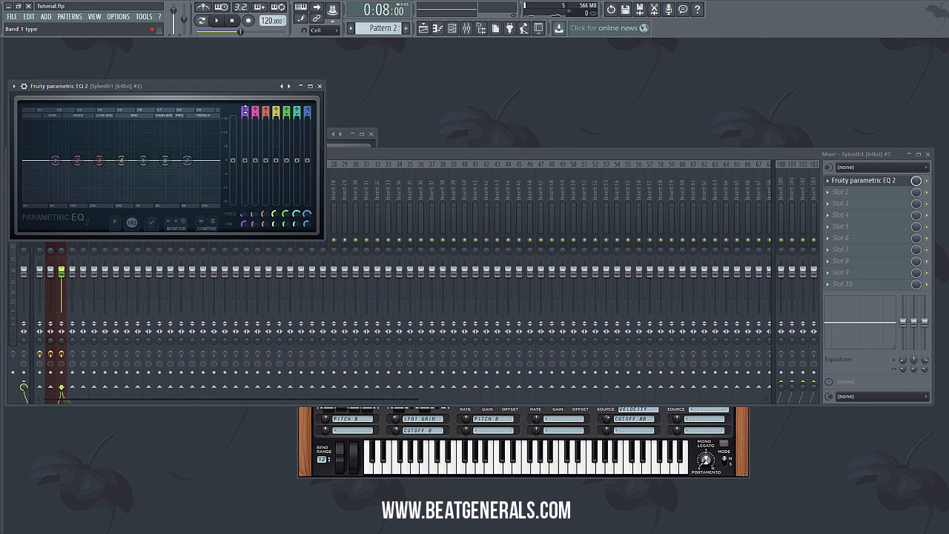
{"action": "left_click_drag", "start_coordinate": [245, 110], "coordinate": [245, 127]}
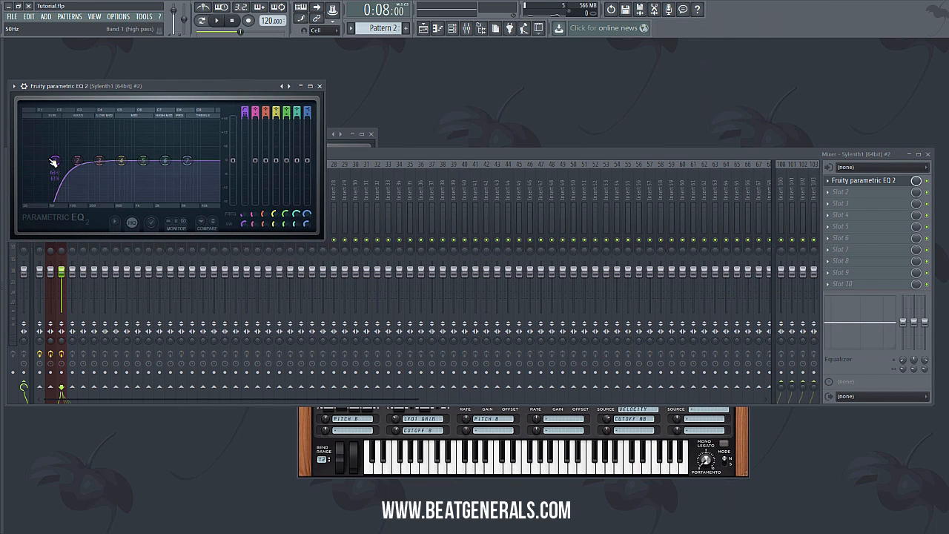
{"action": "left_click_drag", "start_coordinate": [54, 161], "coordinate": [74, 160]}
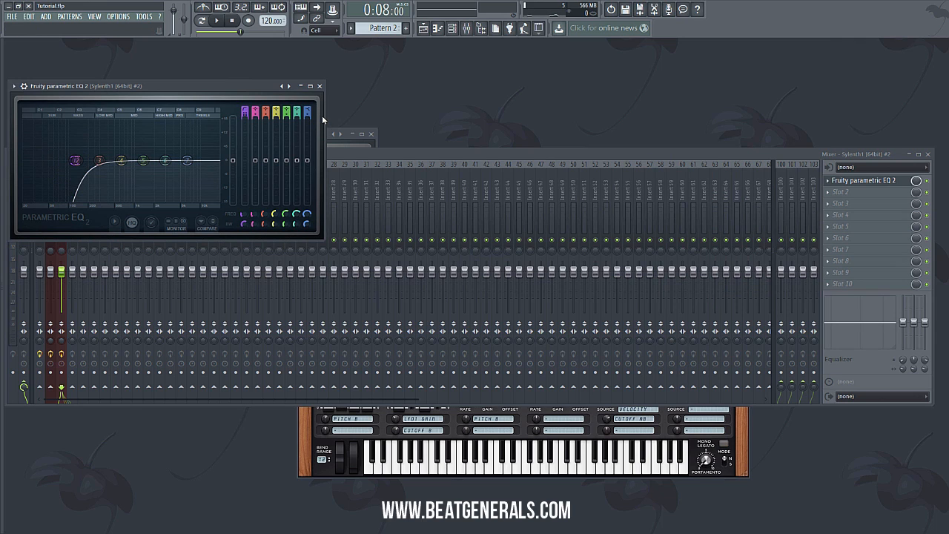
{"action": "left_click_drag", "start_coordinate": [308, 109], "coordinate": [267, 131]}
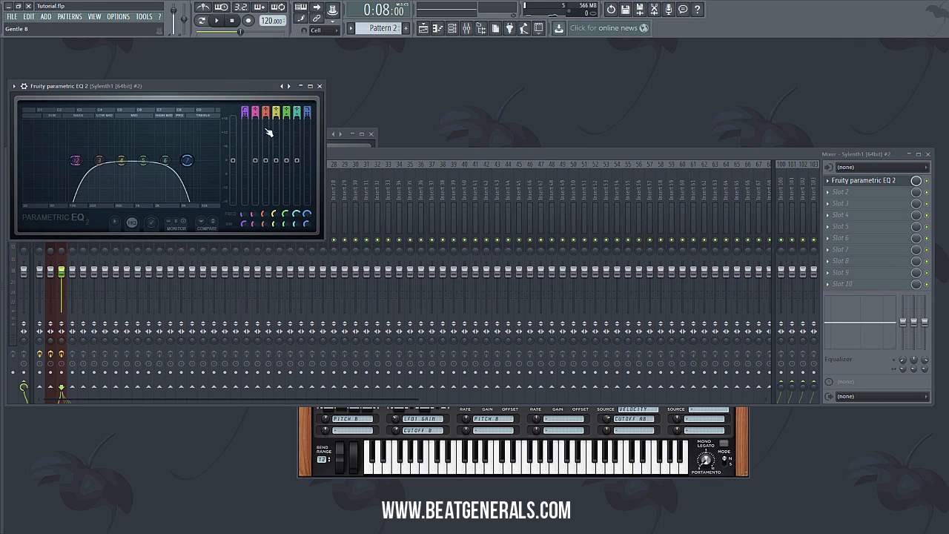
{"action": "left_click_drag", "start_coordinate": [187, 161], "coordinate": [168, 160]}
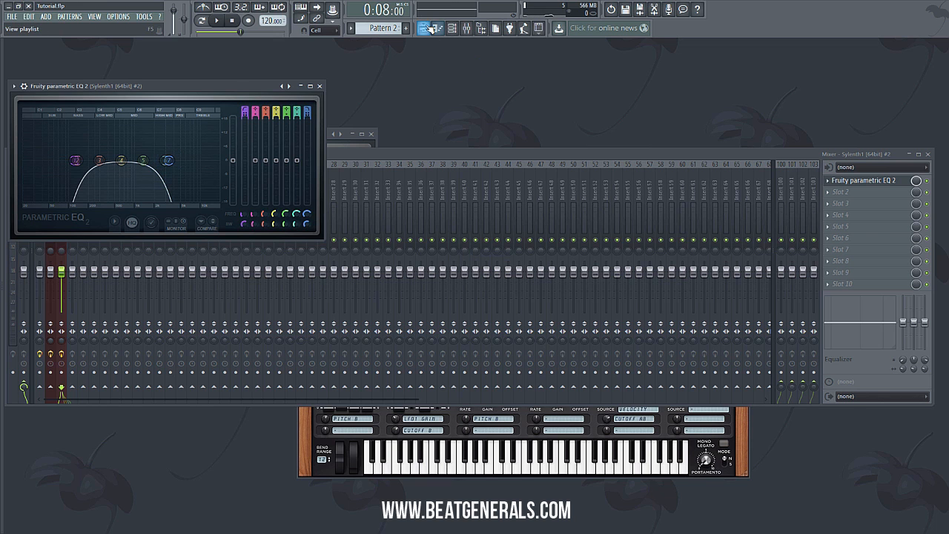
Play the song from bar 5 and check the Sylenth1 #2 signal in its parametric EQ.
{"action": "key", "text": "F5"}
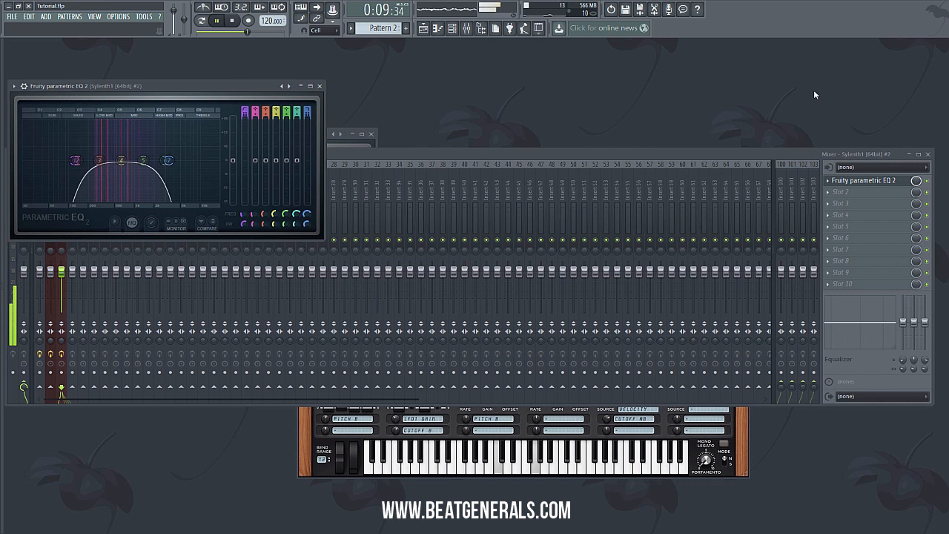
{"action": "left_click", "coordinate": [945, 42]}
{"action": "left_click", "coordinate": [864, 180]}
{"action": "left_click", "coordinate": [864, 181]}
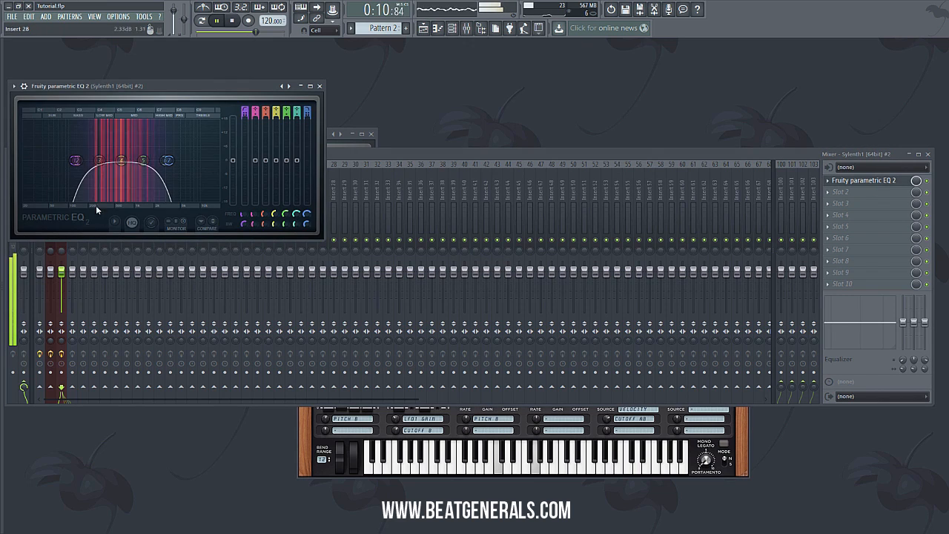
Raise the Sylenth1 #2 EQ's band 1 high pass to about 172 Hz, lower the band 7 low pass, and turn the metronome on.
{"action": "left_click_drag", "start_coordinate": [75, 161], "coordinate": [86, 160]}
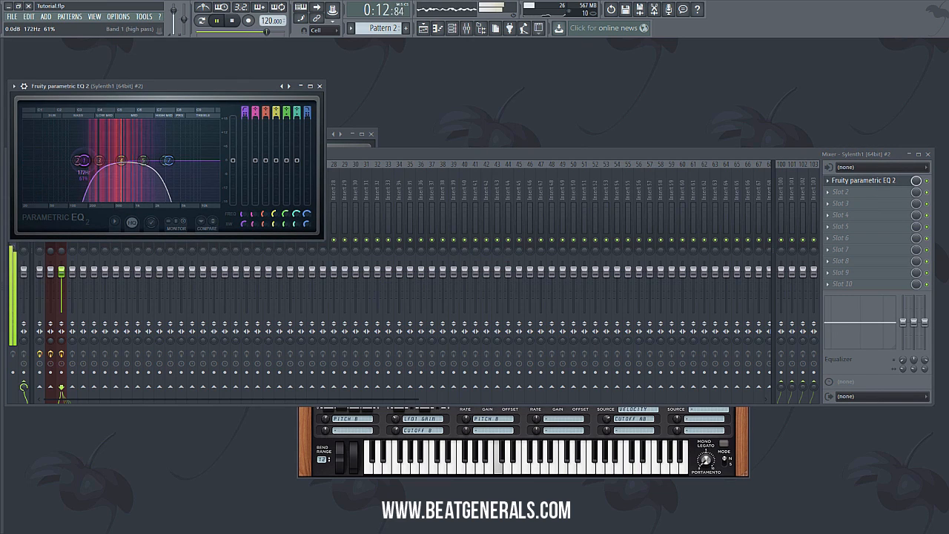
{"action": "left_click_drag", "start_coordinate": [169, 160], "coordinate": [161, 160]}
{"action": "left_click", "coordinate": [204, 7]}
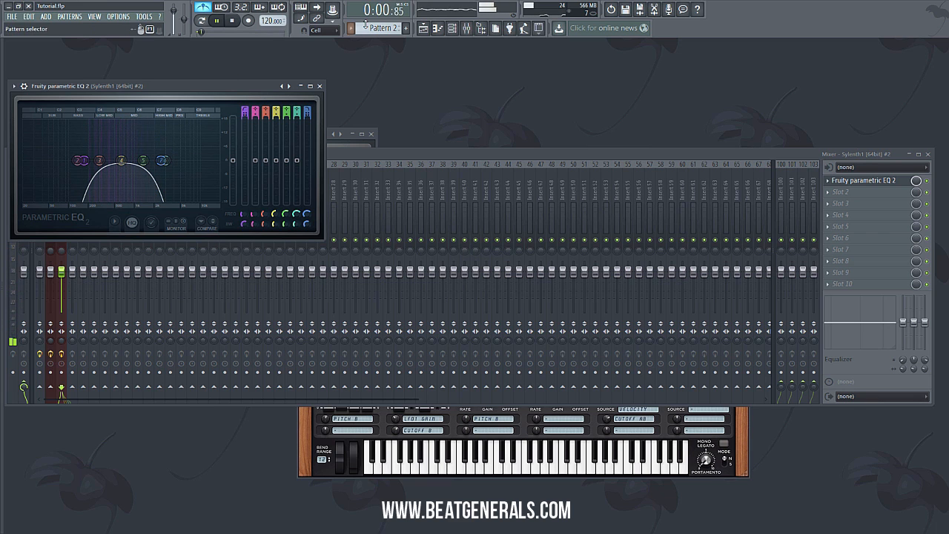
Play the arrangement with the metronome while checking the playlist, then close it and stop playback.
{"action": "left_click", "coordinate": [424, 28]}
{"action": "left_click", "coordinate": [10, 43]}
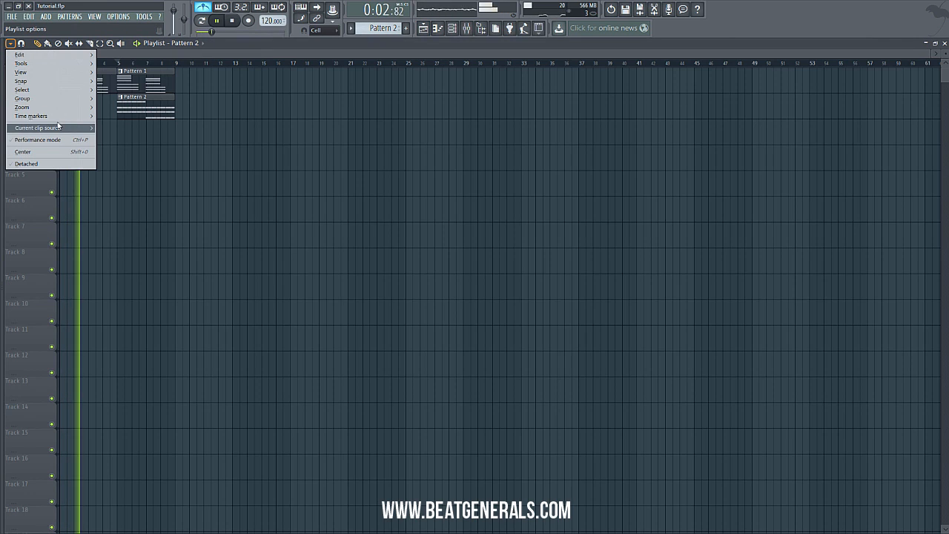
{"action": "mouse_move", "coordinate": [44, 116]}
{"action": "left_click", "coordinate": [128, 161]}
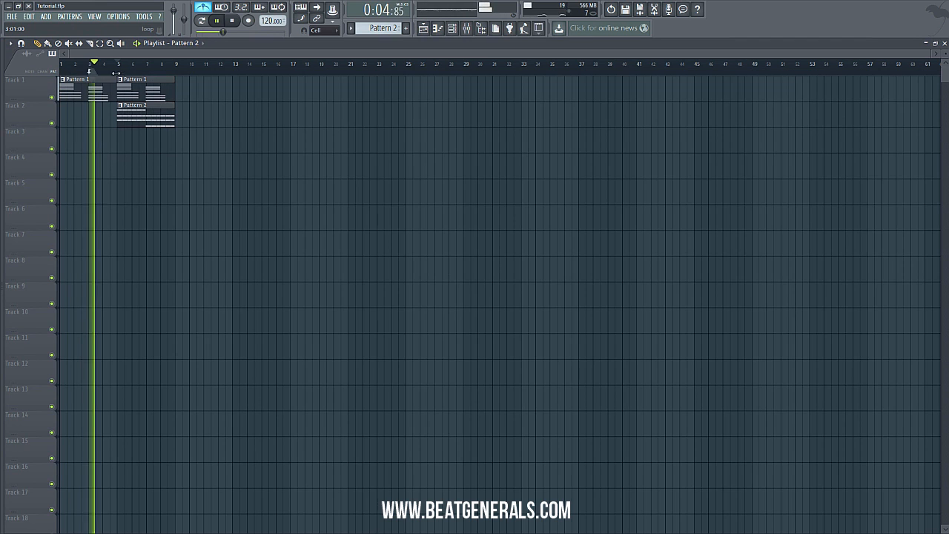
{"action": "left_click", "coordinate": [944, 43]}
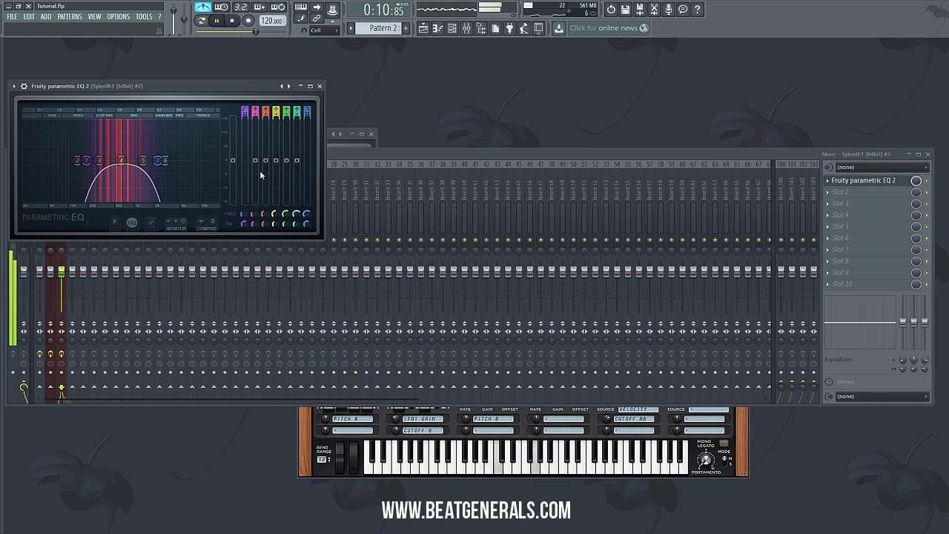
{"action": "left_click", "coordinate": [233, 23]}
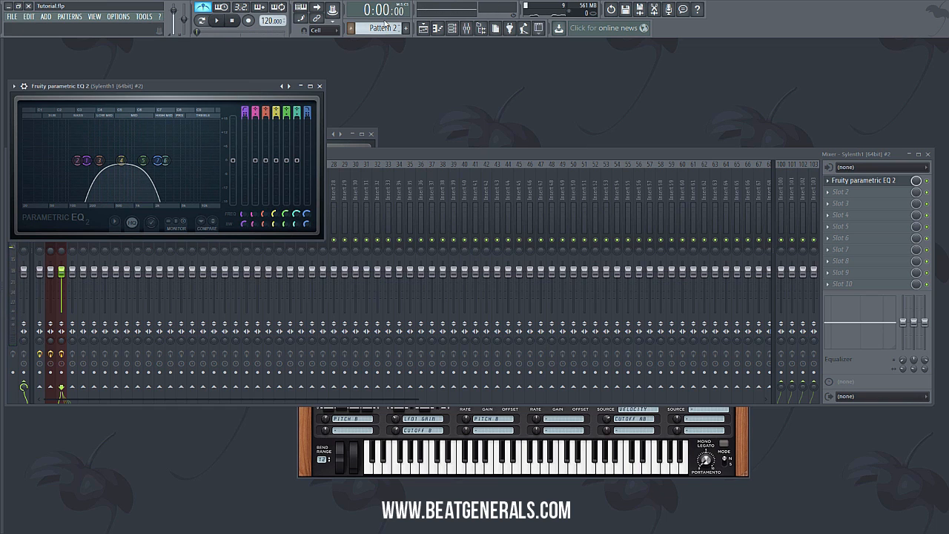
{"action": "left_click", "coordinate": [422, 28]}
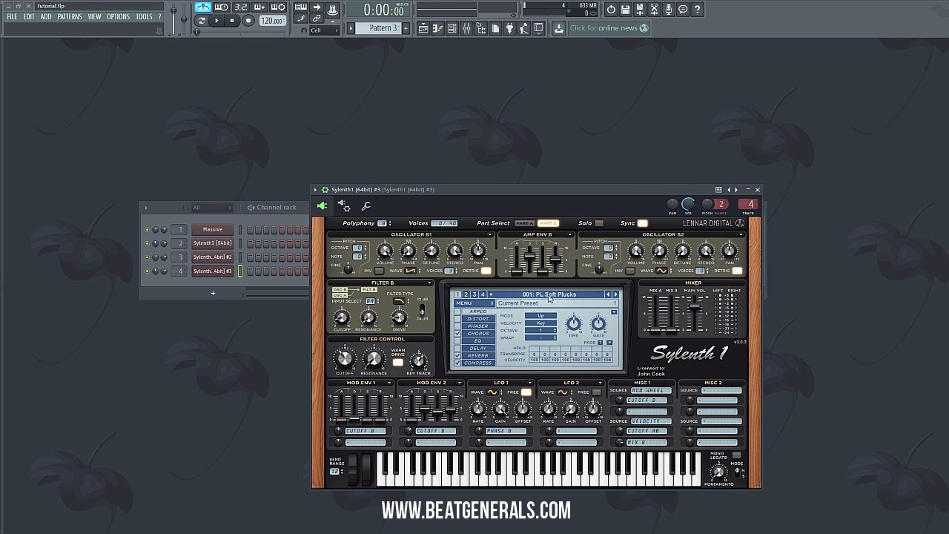
Record a four-bar Sylenth1 #3 melody of G6, F6, D#6 and D6 played twice into Pattern 3, with 1/2 beat snap.
{"action": "key", "text": "F6"}
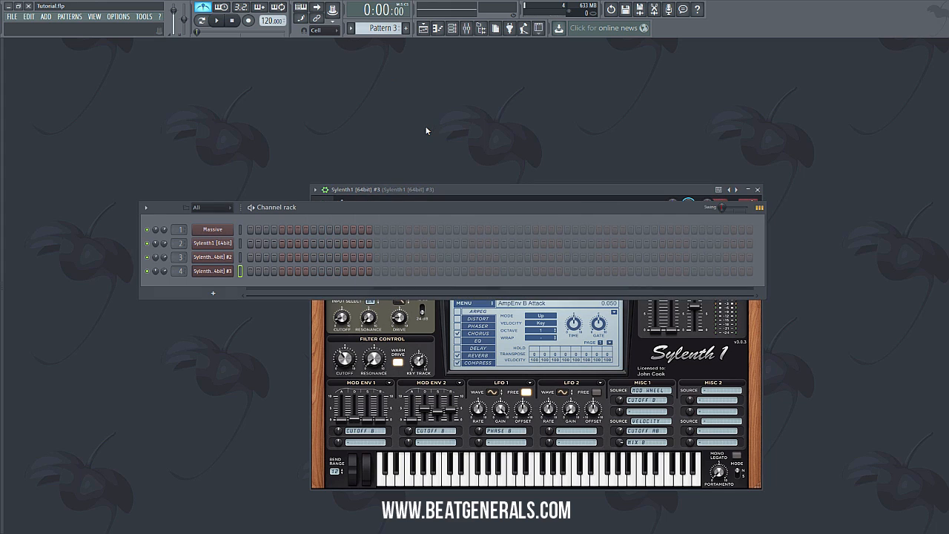
{"action": "right_click", "coordinate": [224, 272]}
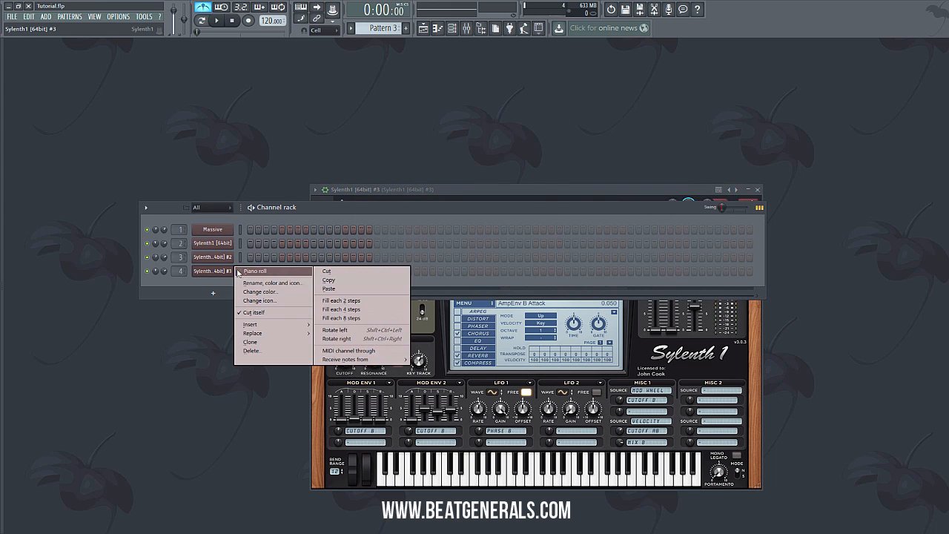
{"action": "left_click", "coordinate": [238, 272]}
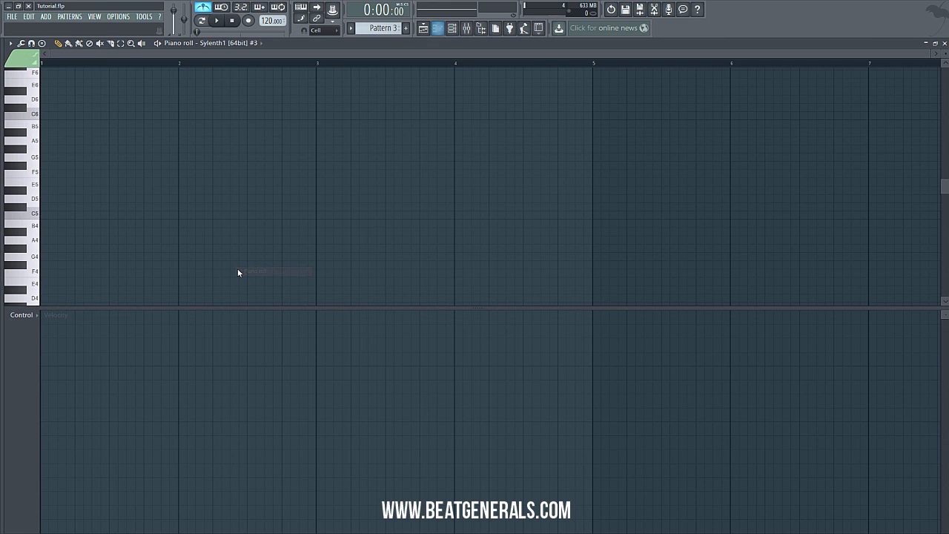
{"action": "left_click", "coordinate": [248, 21]}
{"action": "left_click", "coordinate": [324, 29]}
{"action": "left_click", "coordinate": [327, 140]}
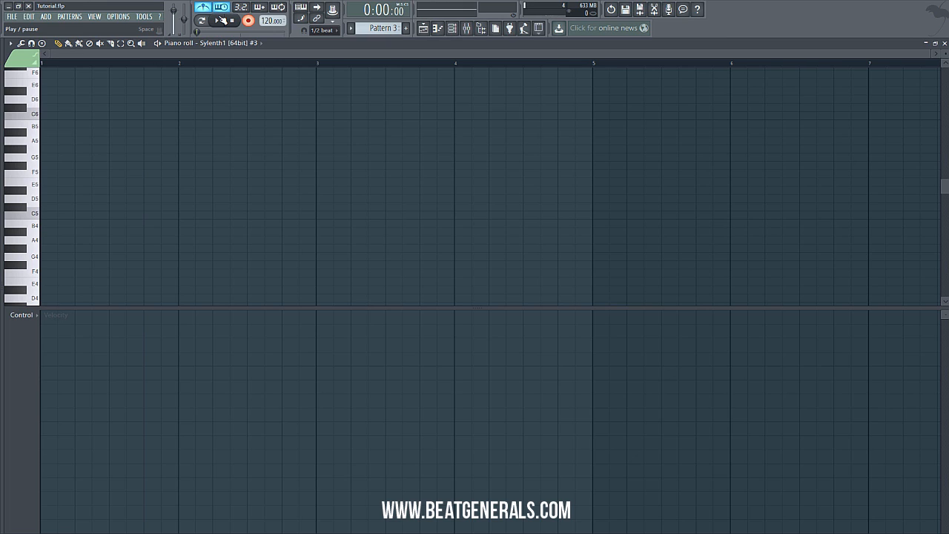
{"action": "left_click", "coordinate": [222, 21]}
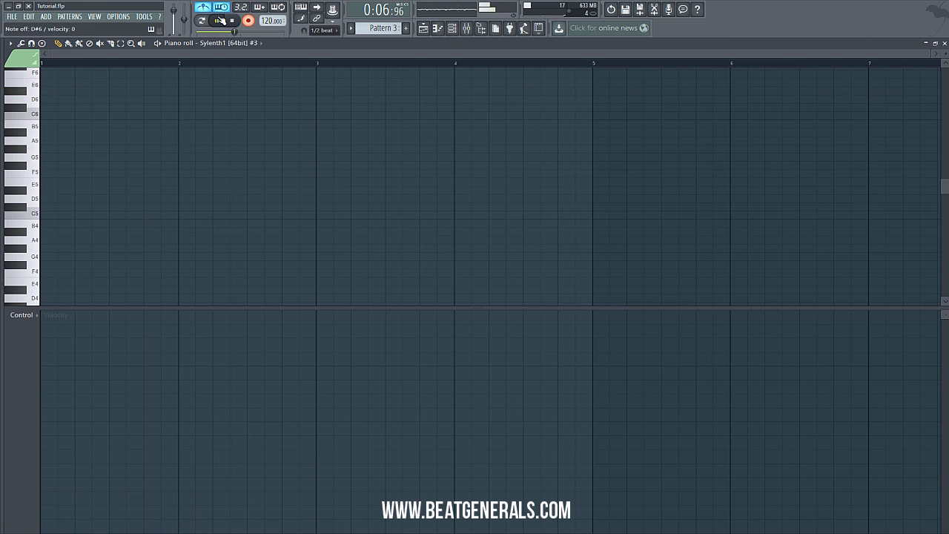
{"action": "left_click", "coordinate": [221, 21]}
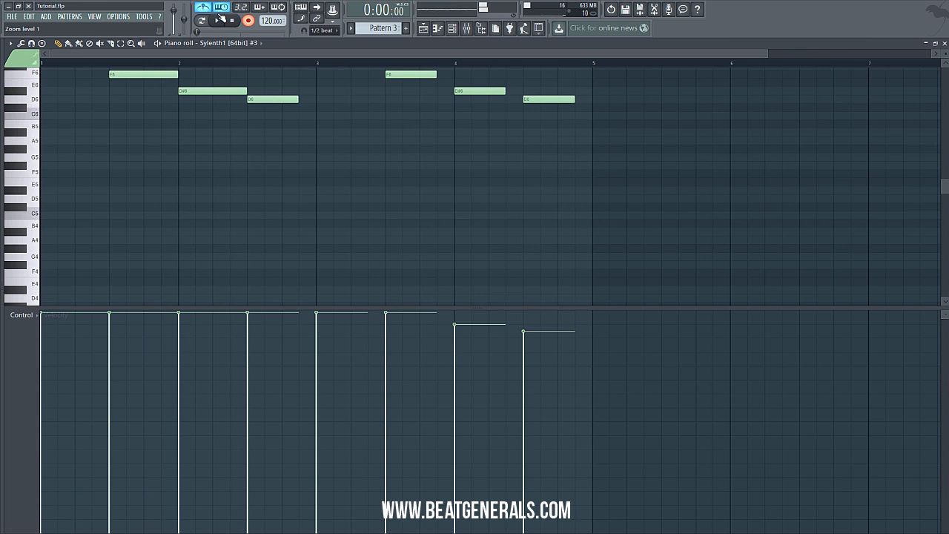
Extend the shorter melody notes so each one reaches the next, ending at bar 5, and raise the lower velocities of the final notes.
{"action": "scroll", "coordinate": [237, 163], "scroll_direction": "up", "scroll_amount": 3}
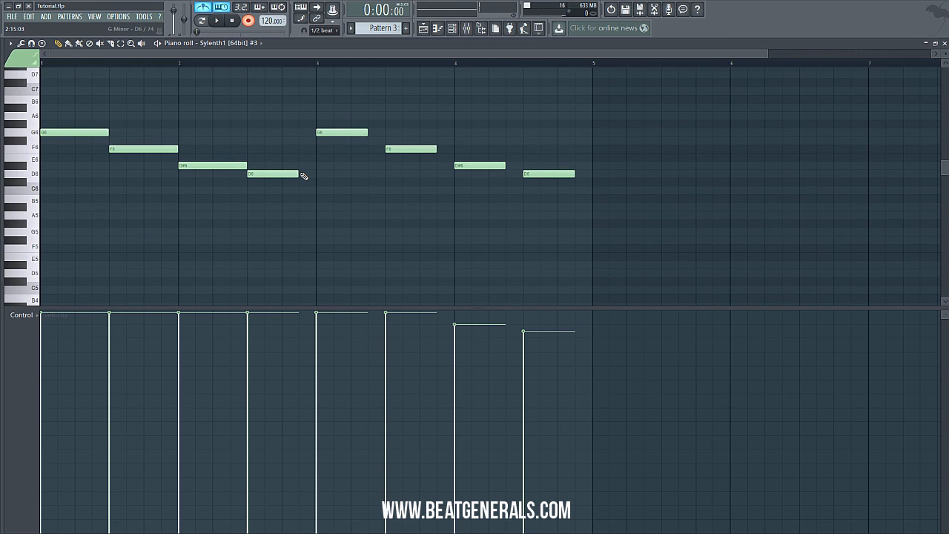
{"action": "left_click_drag", "start_coordinate": [366, 132], "coordinate": [452, 149]}
{"action": "left_click_drag", "start_coordinate": [503, 166], "coordinate": [523, 166]}
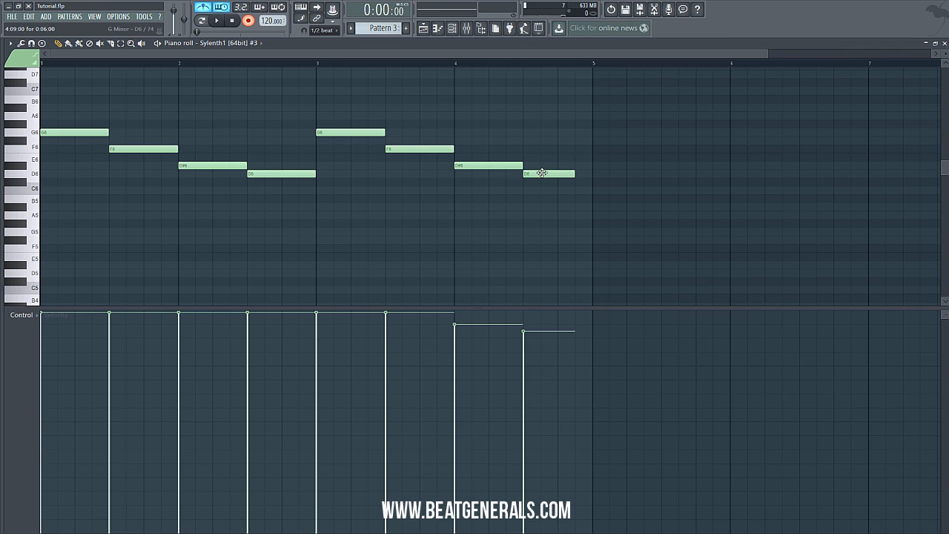
{"action": "mouse_move", "coordinate": [565, 319]}
{"action": "left_mouse_down"}
{"action": "mouse_move", "coordinate": [481, 244]}
{"action": "mouse_move", "coordinate": [345, 192]}
{"action": "left_mouse_up"}
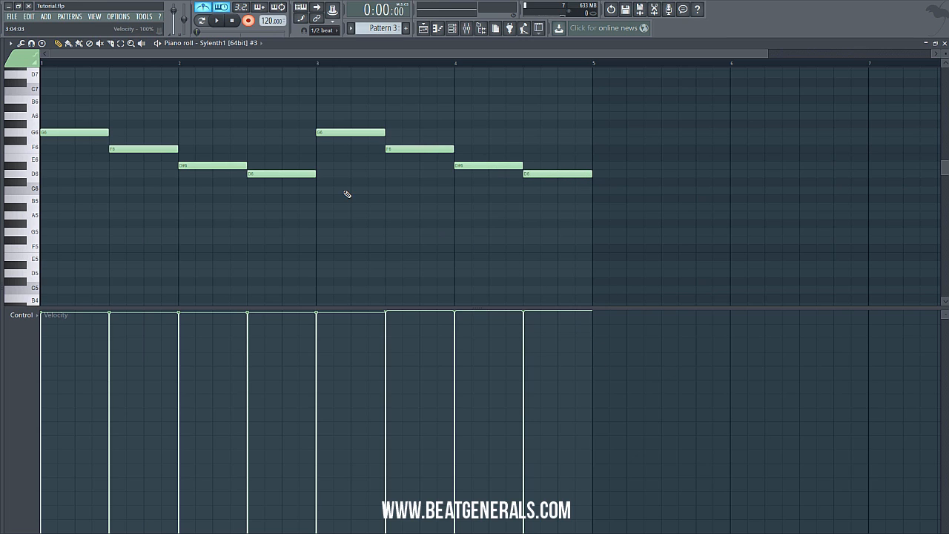
Duplicate the whole melody one octave lower, on G5, F5, D#5 and D5, and play the pattern briefly.
{"action": "left_click_drag", "start_coordinate": [623, 224], "coordinate": [59, 88]}
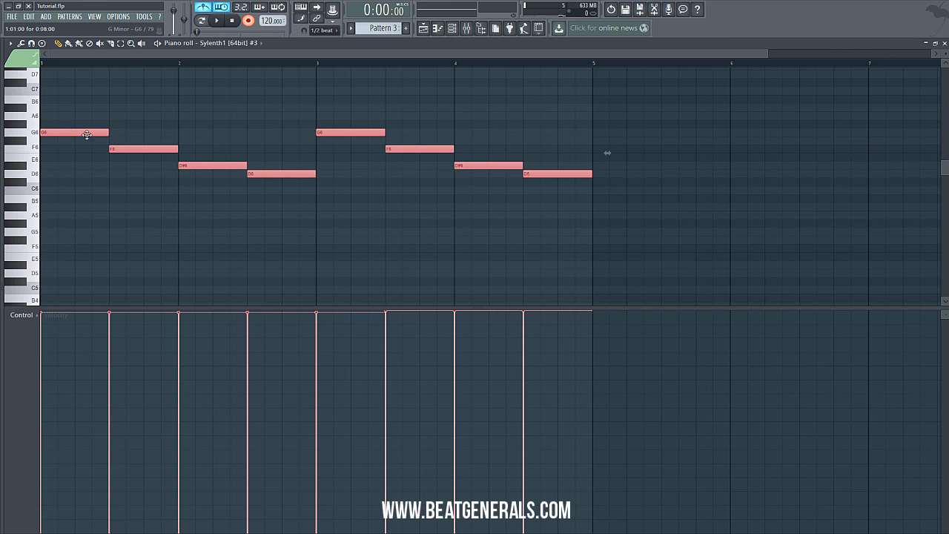
{"action": "left_click", "coordinate": [607, 235]}
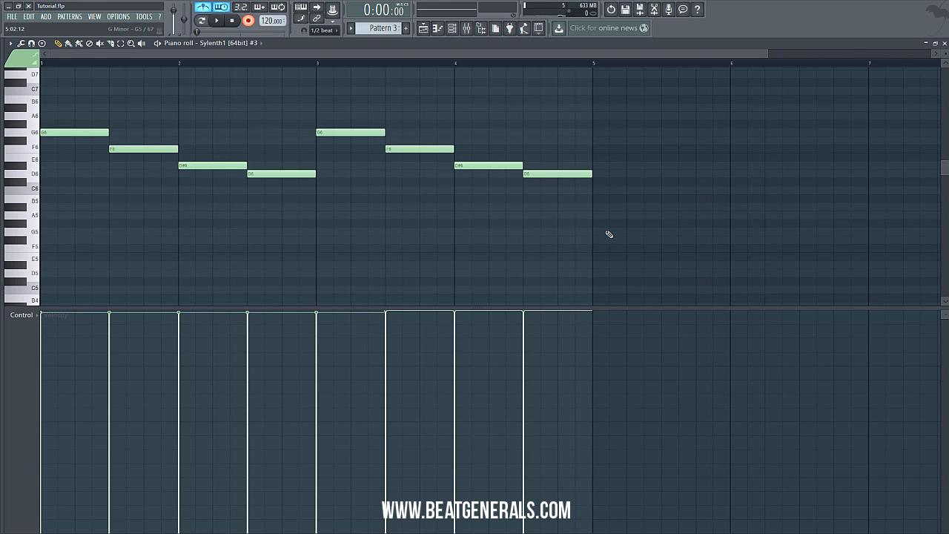
{"action": "left_click_drag", "start_coordinate": [620, 243], "coordinate": [27, 231]}
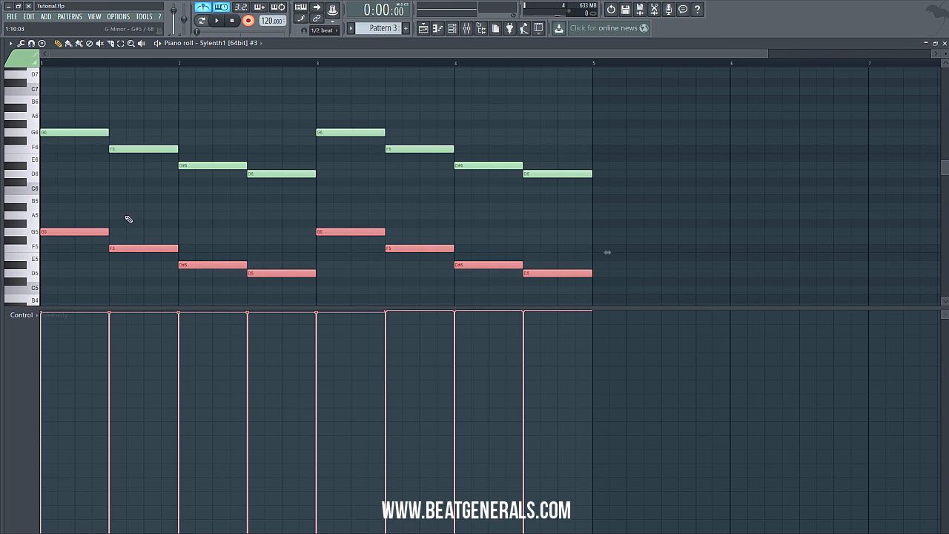
{"action": "left_click", "coordinate": [128, 219]}
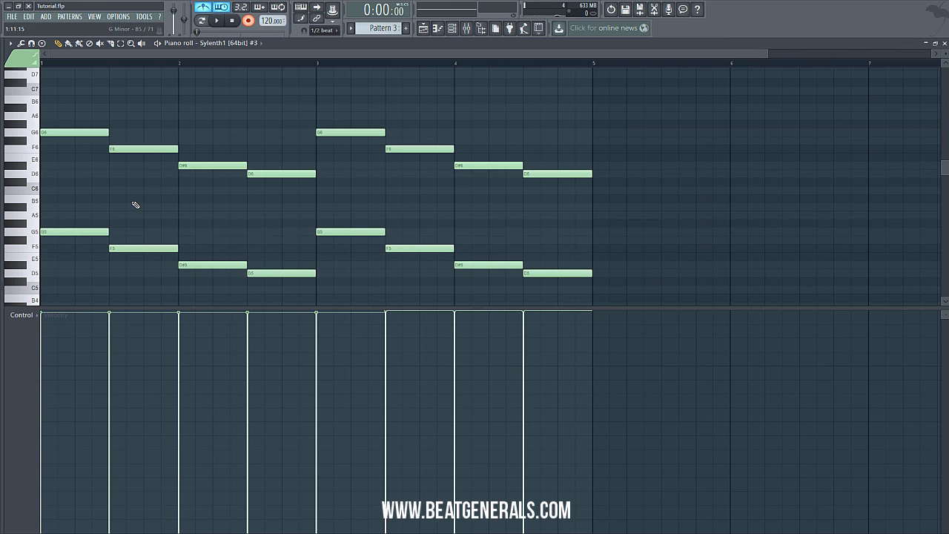
{"action": "left_click", "coordinate": [217, 21]}
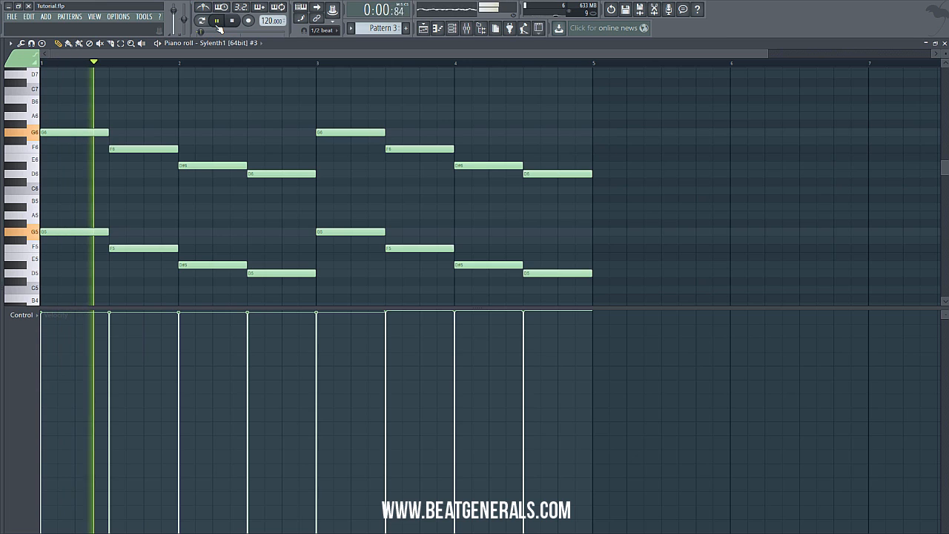
{"action": "key", "text": "space"}
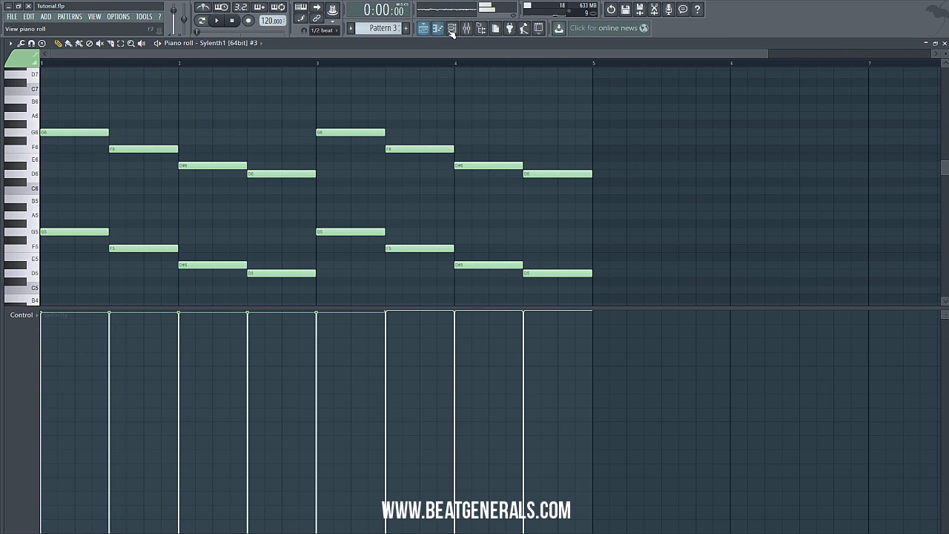
Place Pattern 3 on playlist Track 3 starting at bar 5, set snap back to Cell, and close the playlist and piano roll.
{"action": "left_click", "coordinate": [425, 28]}
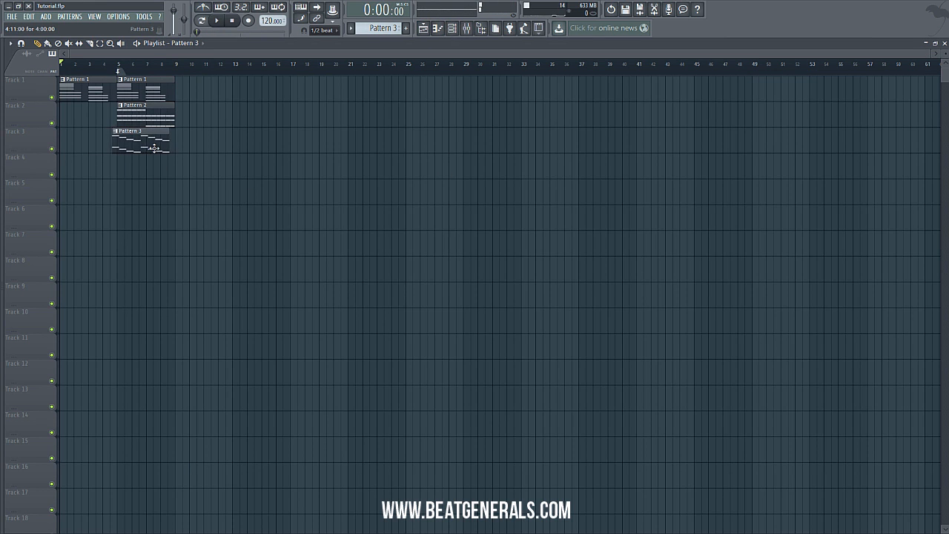
{"action": "left_click_drag", "start_coordinate": [153, 148], "coordinate": [158, 148]}
{"action": "left_click", "coordinate": [321, 30]}
{"action": "left_click", "coordinate": [324, 49]}
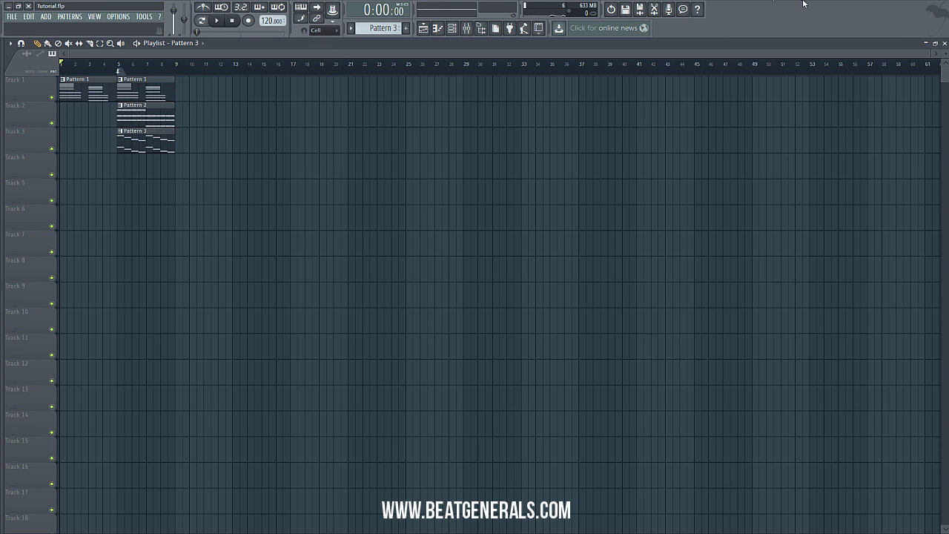
{"action": "left_click", "coordinate": [944, 43]}
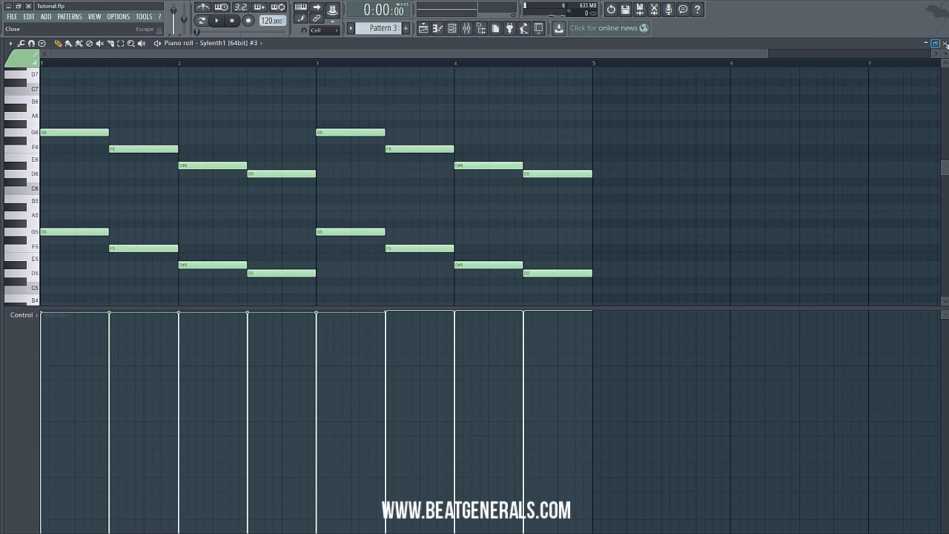
{"action": "left_click", "coordinate": [946, 44]}
Load Fruity Reeverb 2 into the first effect slot of the Sylenth1 #3 mixer track.
{"action": "left_click", "coordinate": [212, 271]}
{"action": "left_click", "coordinate": [213, 271]}
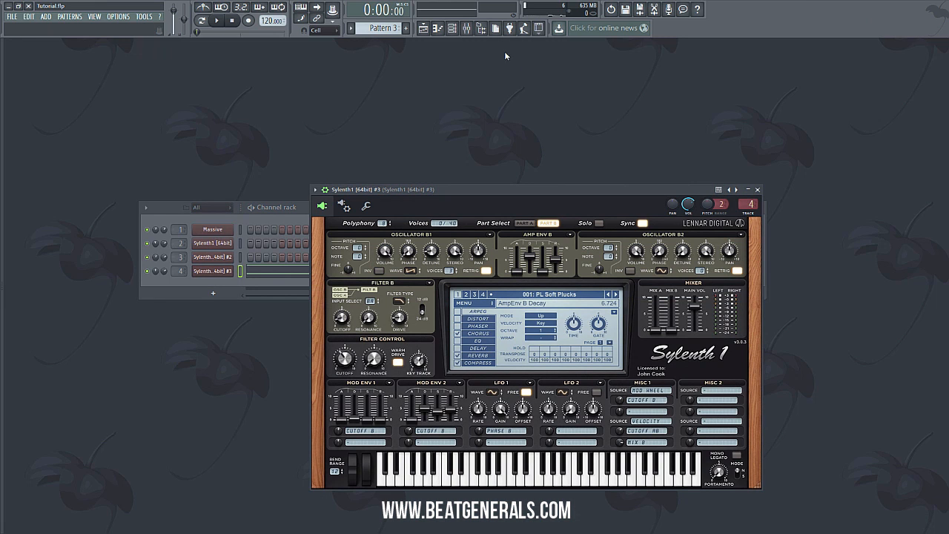
{"action": "left_click", "coordinate": [466, 28]}
{"action": "left_click", "coordinate": [832, 181]}
{"action": "mouse_move", "coordinate": [841, 192]}
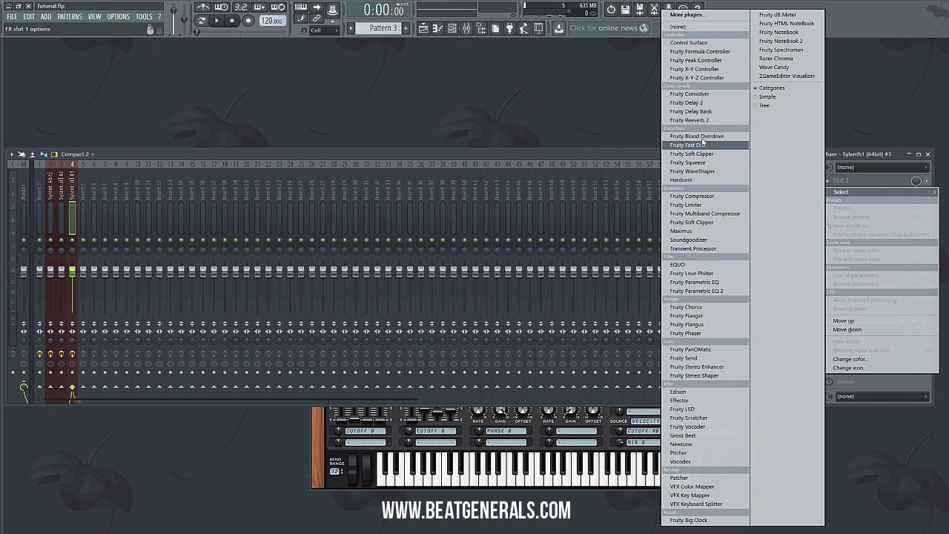
{"action": "left_click", "coordinate": [690, 120]}
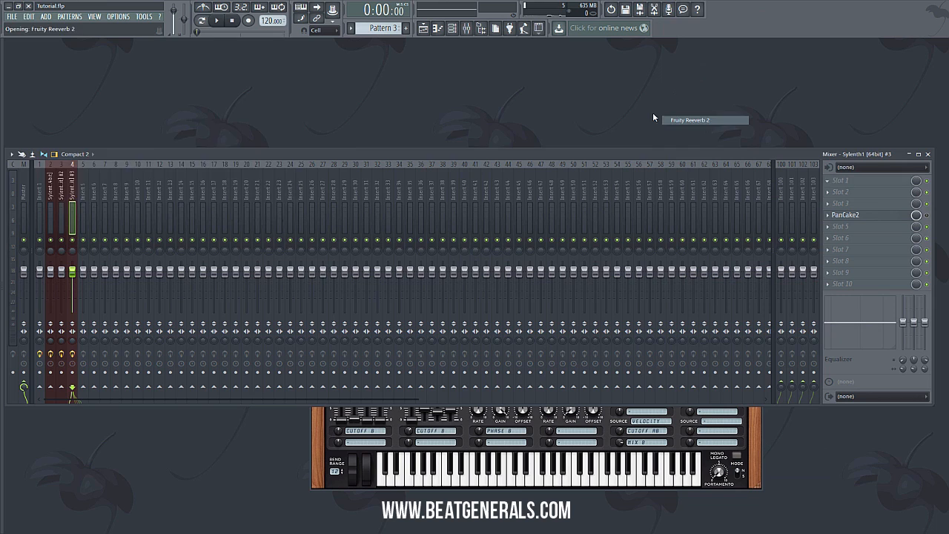
Increase the reverb's room size and set its wet level to about 39% while Pattern 3 plays, then stop playback.
{"action": "left_click", "coordinate": [223, 23]}
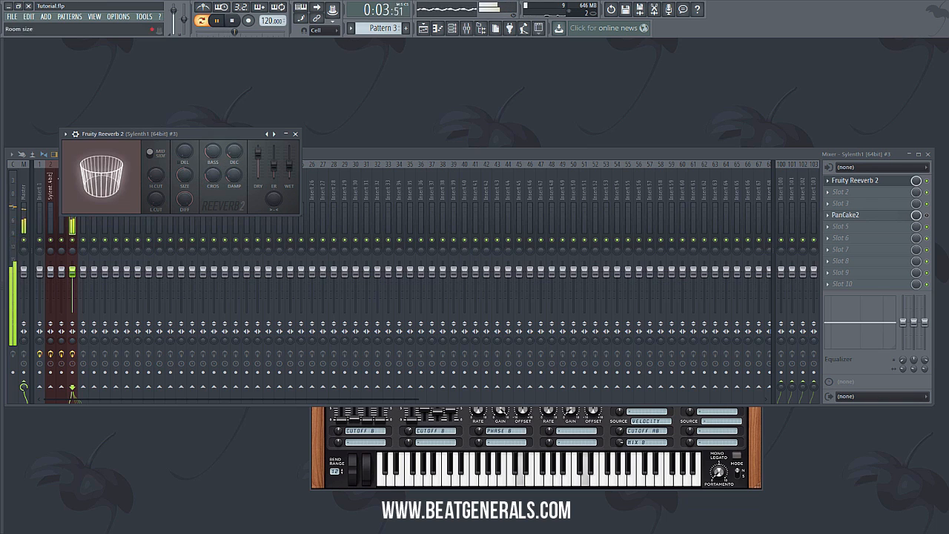
{"action": "left_click_drag", "start_coordinate": [185, 175], "coordinate": [184, 160]}
{"action": "left_click_drag", "start_coordinate": [289, 166], "coordinate": [289, 166]}
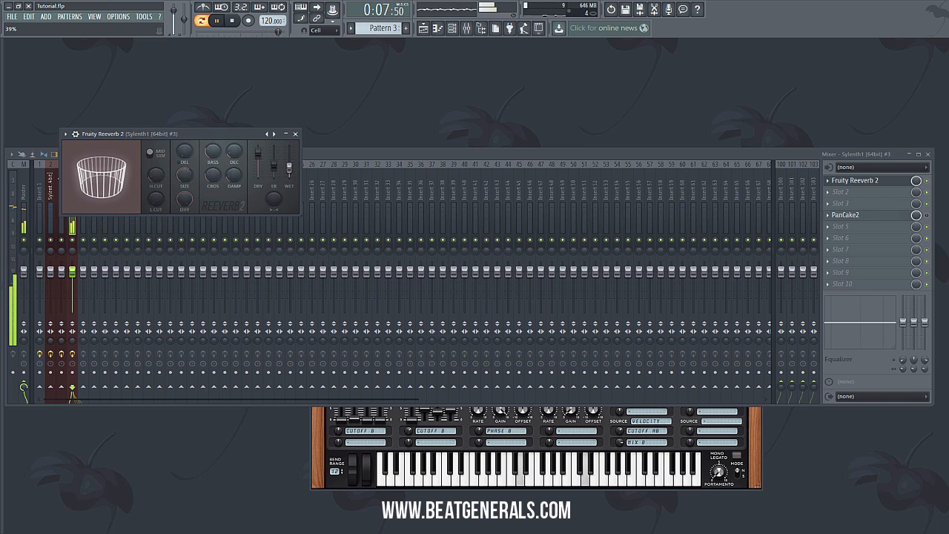
{"action": "key", "text": "space"}
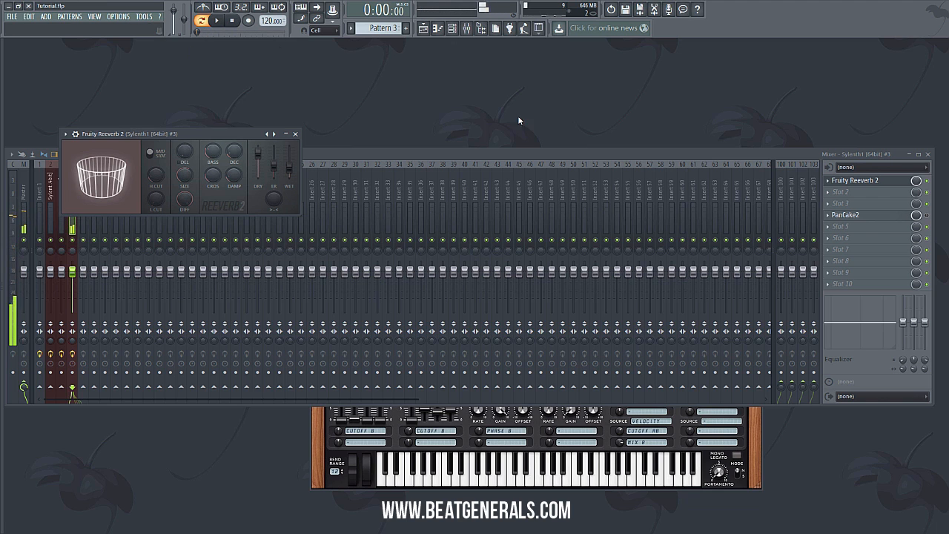
Load Fruity Delay 2 into slot 2 of the Sylenth1 #3 mixer track and choose a preset delay time.
{"action": "left_click", "coordinate": [840, 192]}
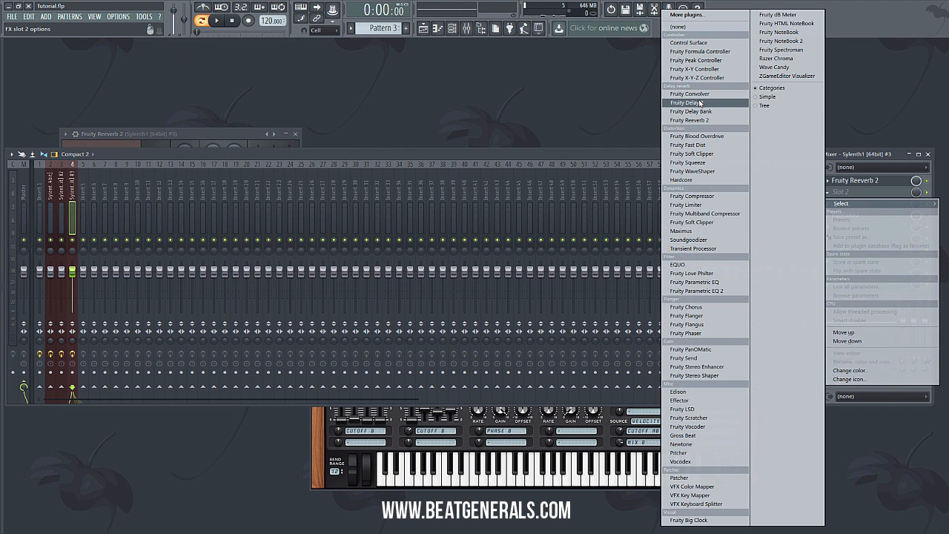
{"action": "left_click", "coordinate": [699, 103]}
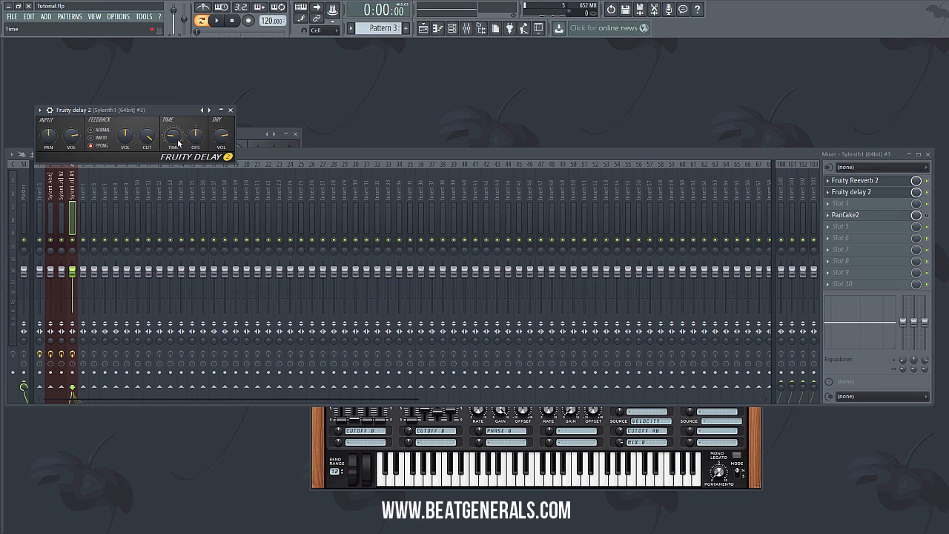
{"action": "right_click", "coordinate": [178, 141]}
{"action": "mouse_move", "coordinate": [196, 154]}
{"action": "left_click", "coordinate": [267, 171]}
Play Pattern 3 to hear the Fruity Delay 2 effect, display the channel rack, and stop playback.
{"action": "left_click", "coordinate": [216, 22]}
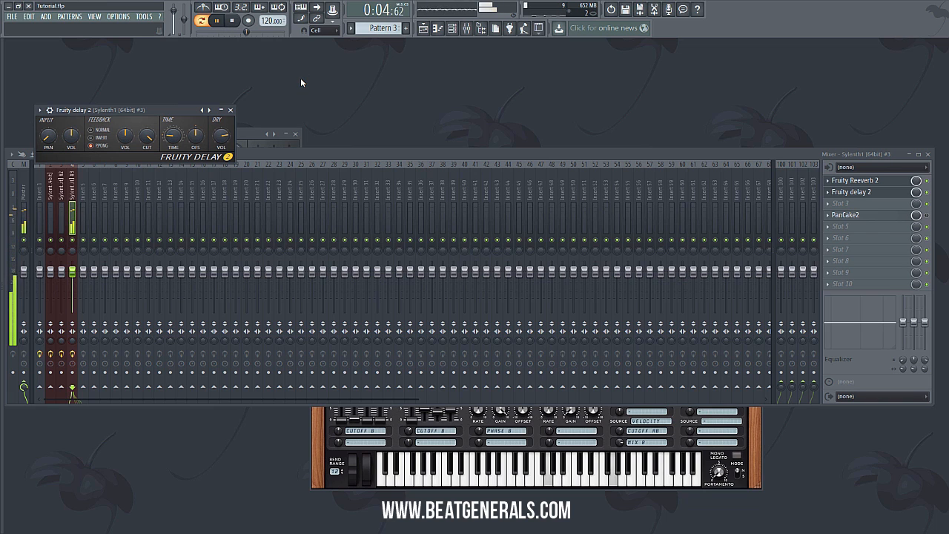
{"action": "key", "text": "F6"}
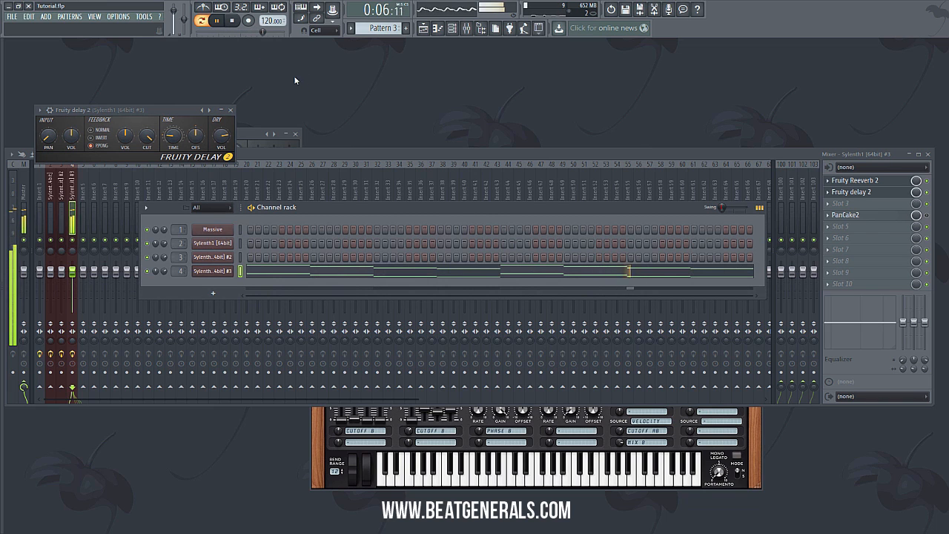
{"action": "left_click", "coordinate": [232, 21]}
Load Fruity Parametric EQ 2 into slot 3 of the Sylenth1 #3 track and raise band 1's low-cut to the low-mids during playback.
{"action": "left_click", "coordinate": [837, 203]}
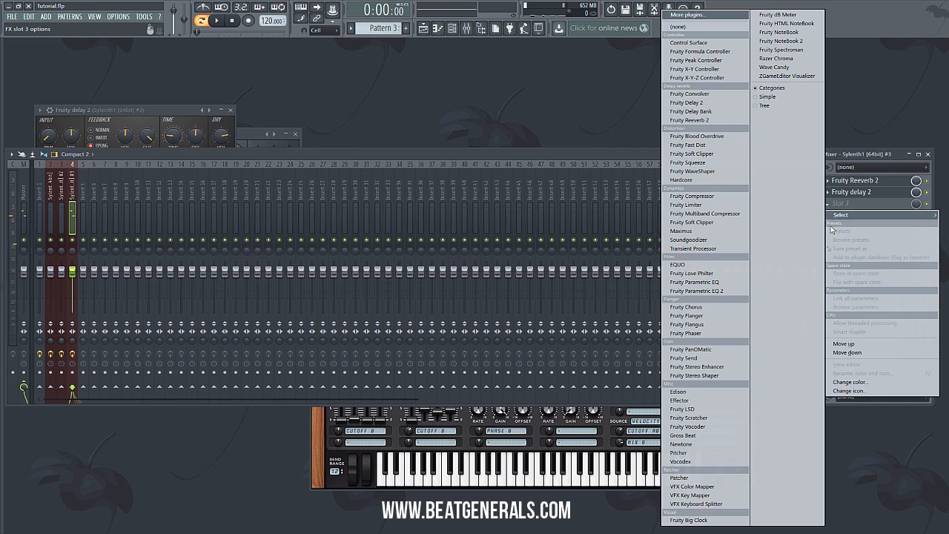
{"action": "left_click", "coordinate": [704, 295]}
{"action": "mouse_move", "coordinate": [310, 170]}
{"action": "left_mouse_down"}
{"action": "mouse_move", "coordinate": [310, 189]}
{"action": "mouse_move", "coordinate": [309, 163]}
{"action": "left_mouse_up"}
{"action": "left_click", "coordinate": [217, 21]}
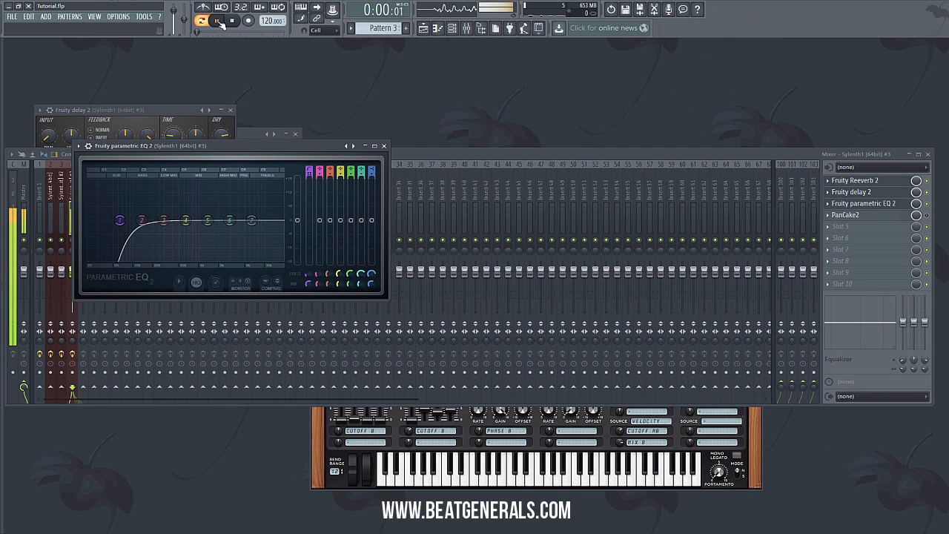
{"action": "left_click_drag", "start_coordinate": [121, 221], "coordinate": [166, 221]}
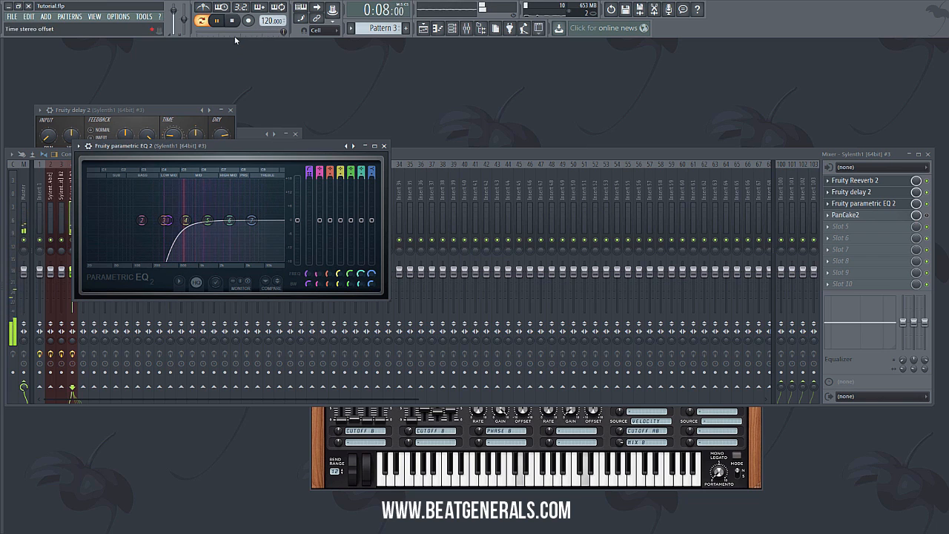
{"action": "key", "text": "space"}
Open PanCake2 on the Sylenth1 #3 mixer track, play Pattern 3 to audition the panning, and stop playback.
{"action": "left_click", "coordinate": [846, 214]}
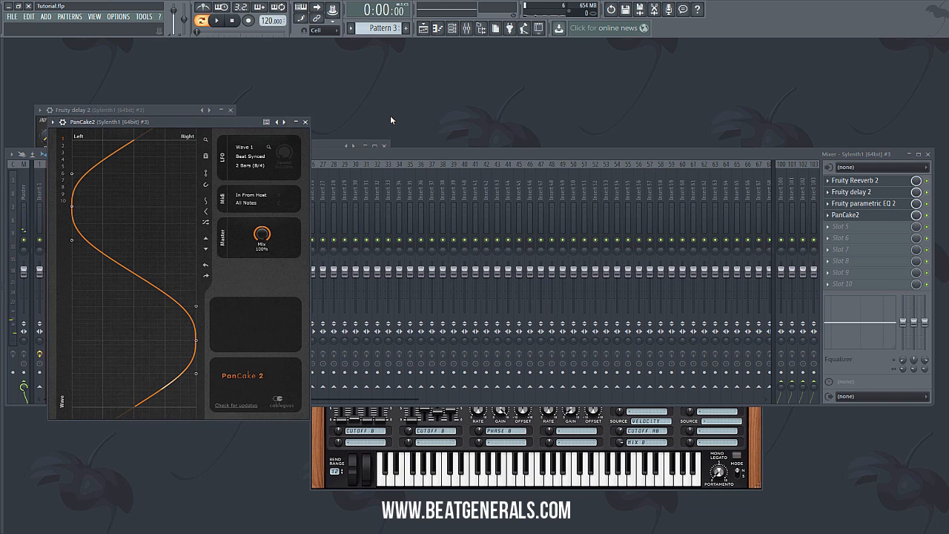
{"action": "key", "text": "F6"}
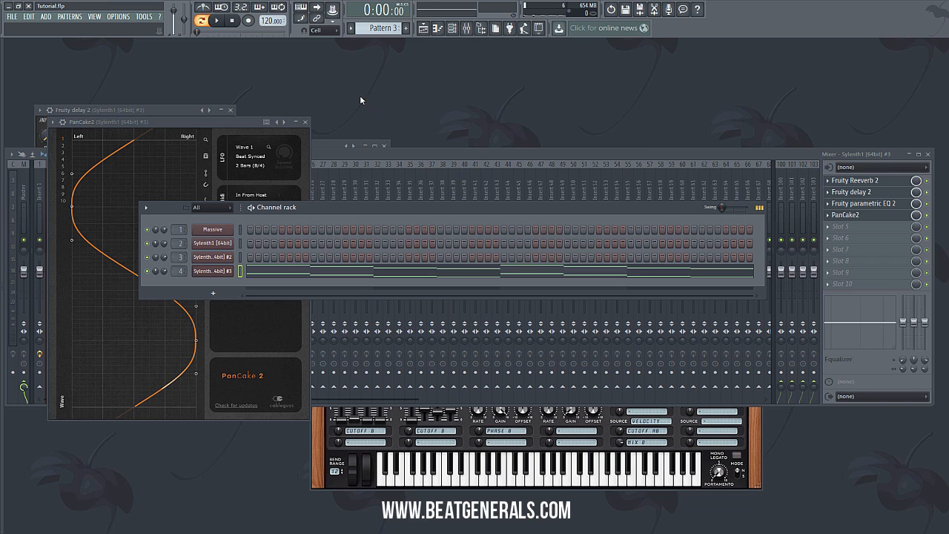
{"action": "left_click", "coordinate": [215, 22]}
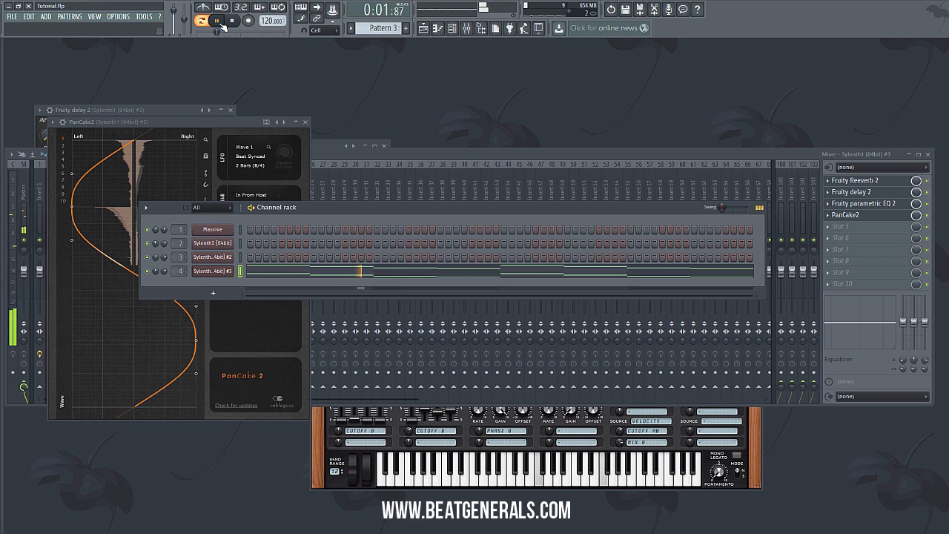
{"action": "left_click", "coordinate": [211, 121]}
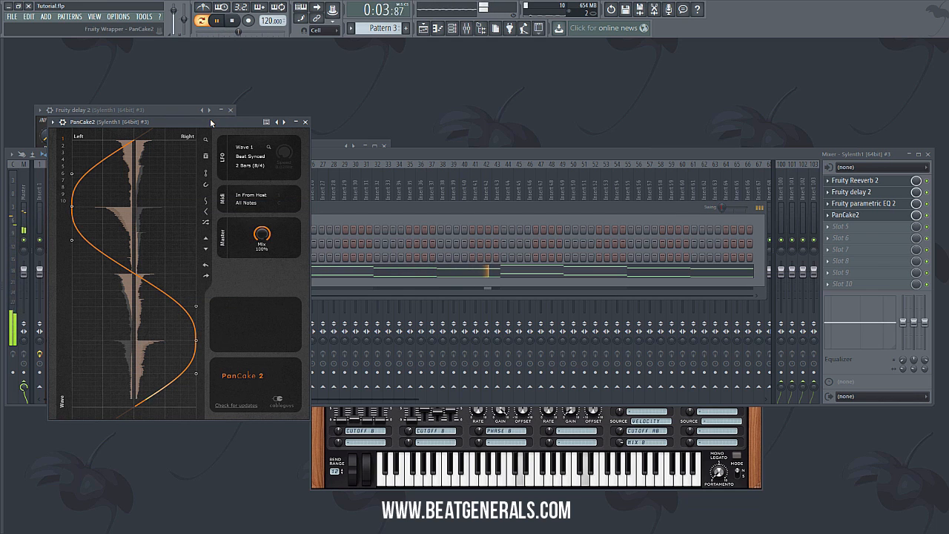
{"action": "left_click", "coordinate": [424, 29]}
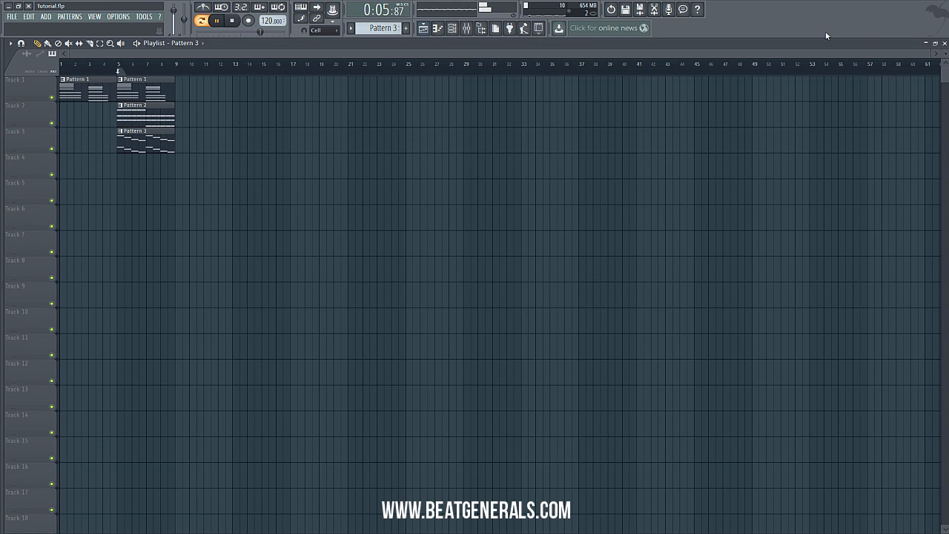
{"action": "left_click", "coordinate": [945, 43]}
{"action": "left_click", "coordinate": [233, 21]}
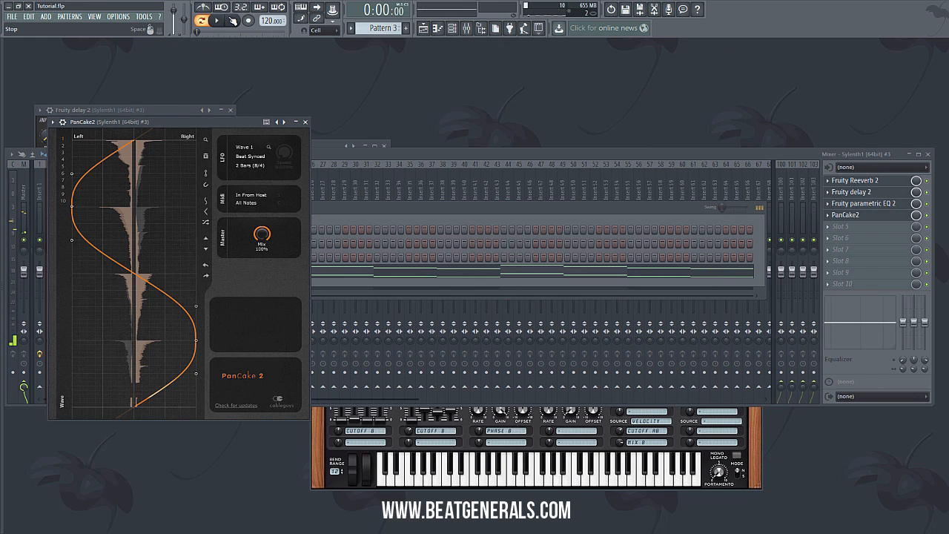
Switch playback to song mode, play the playlist arrangement from the start, close the playlist, and stop playback.
{"action": "left_click", "coordinate": [423, 29]}
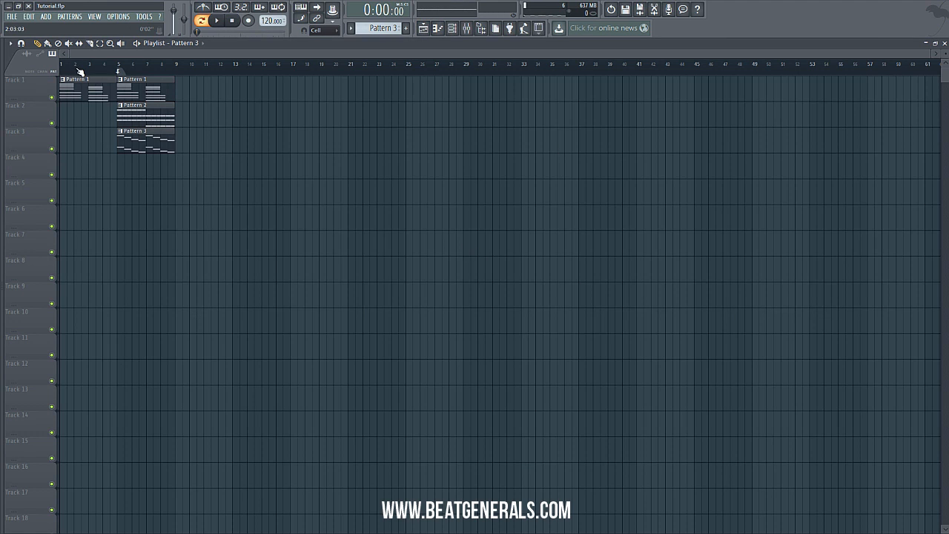
{"action": "left_click", "coordinate": [201, 21]}
{"action": "left_click", "coordinate": [218, 22]}
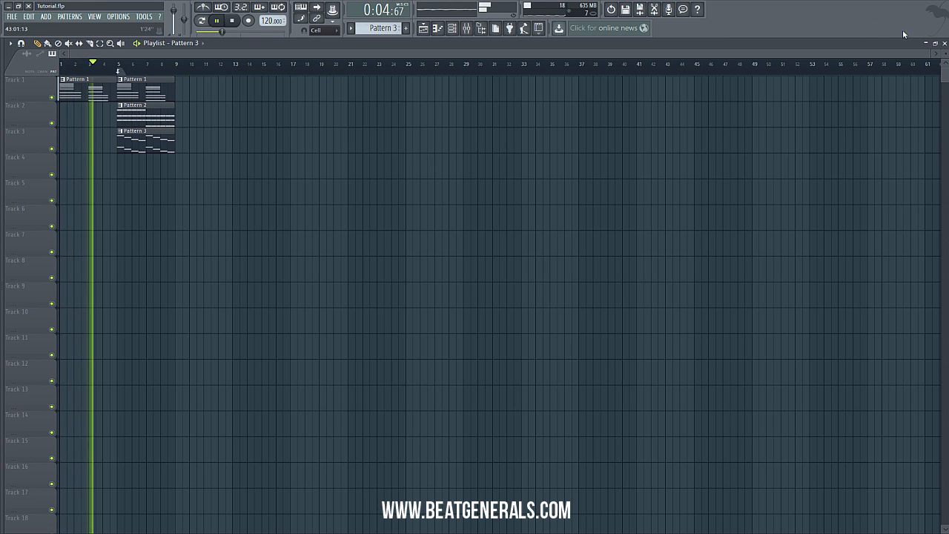
{"action": "left_click", "coordinate": [944, 44]}
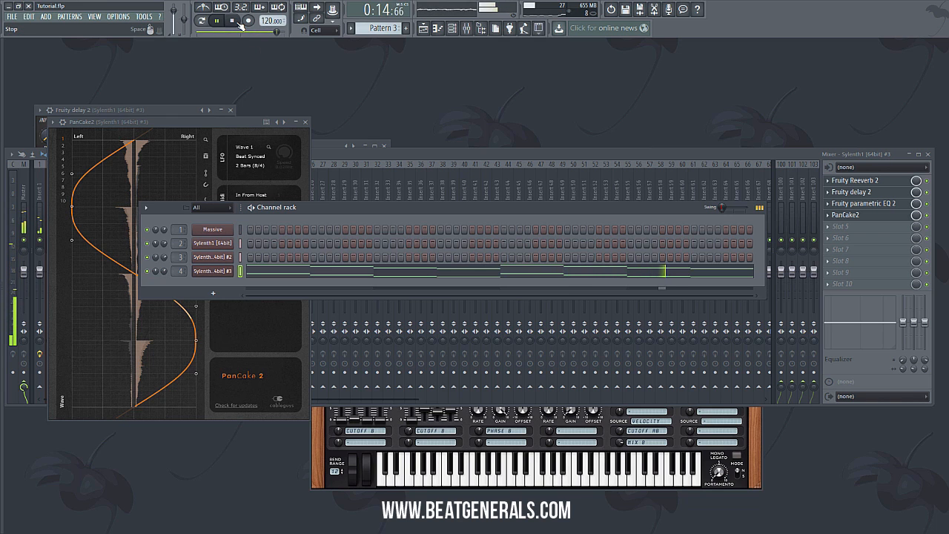
{"action": "key", "text": "space"}
Open the Sylenth1 #3 piano roll and examine the upper and lower octaves of the Pattern 3 melody.
{"action": "left_click", "coordinate": [296, 275]}
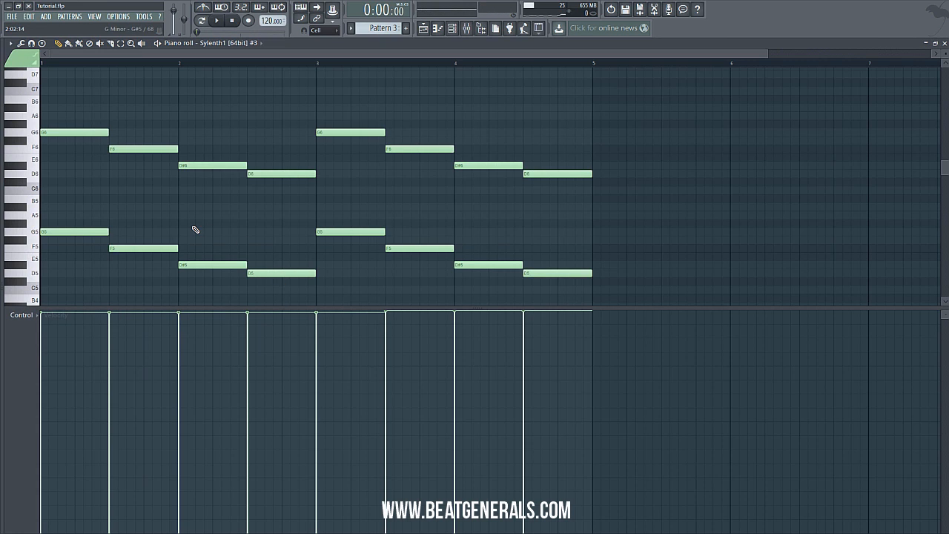
{"action": "scroll", "coordinate": [195, 230], "scroll_direction": "up", "scroll_amount": 3}
{"action": "left_click", "coordinate": [73, 182]}
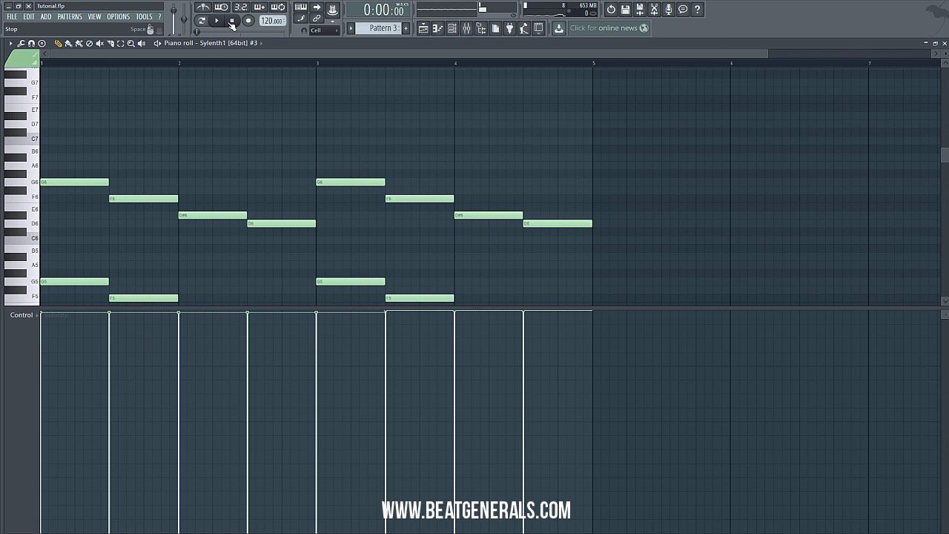
{"action": "scroll", "coordinate": [52, 152], "scroll_direction": "down", "scroll_amount": 3}
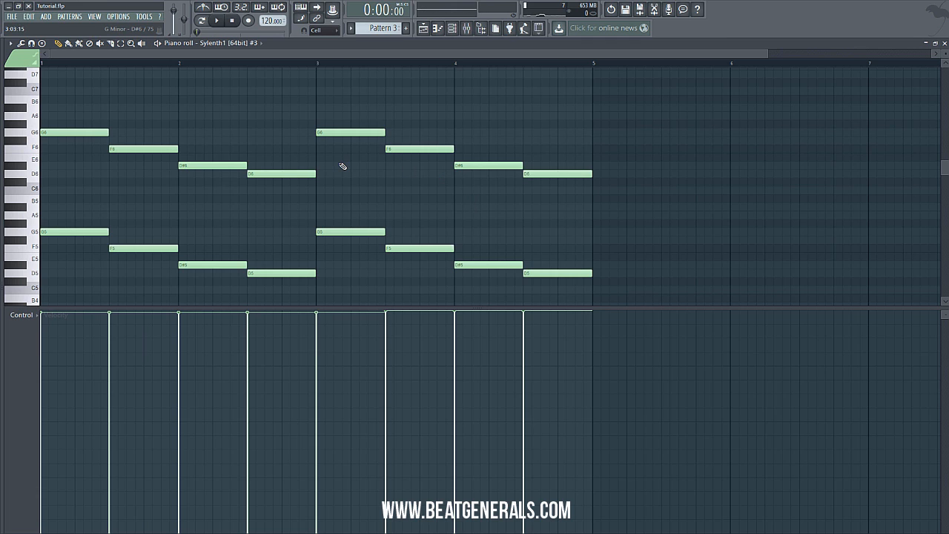
Open the playlist, play the layered arrangement from around bar 5, and stop playback.
{"action": "left_click", "coordinate": [424, 28]}
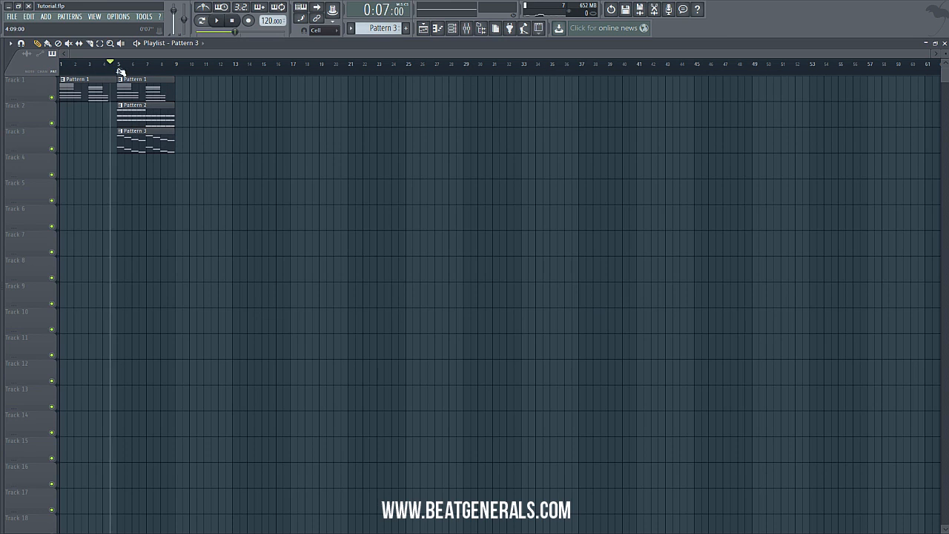
{"action": "left_click", "coordinate": [121, 67]}
{"action": "left_click", "coordinate": [215, 21]}
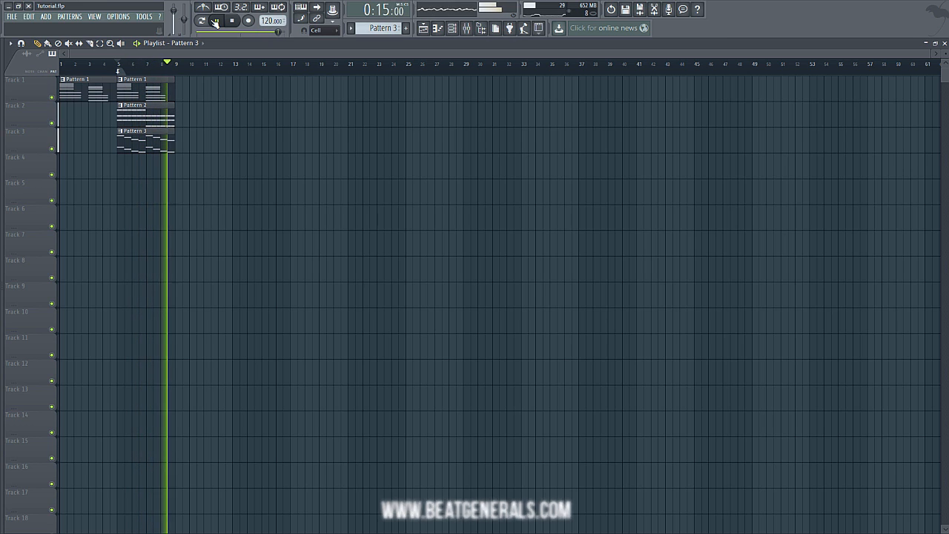
{"action": "left_click", "coordinate": [232, 22]}
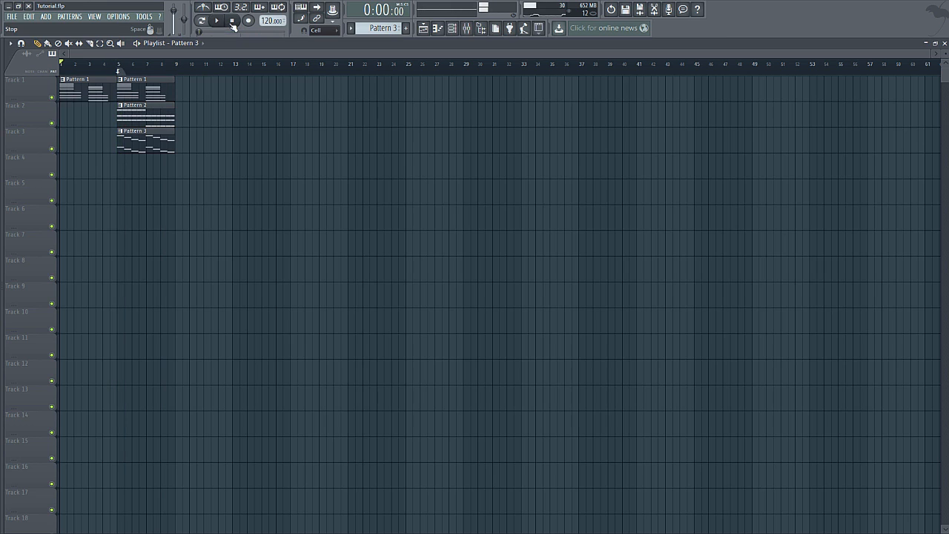